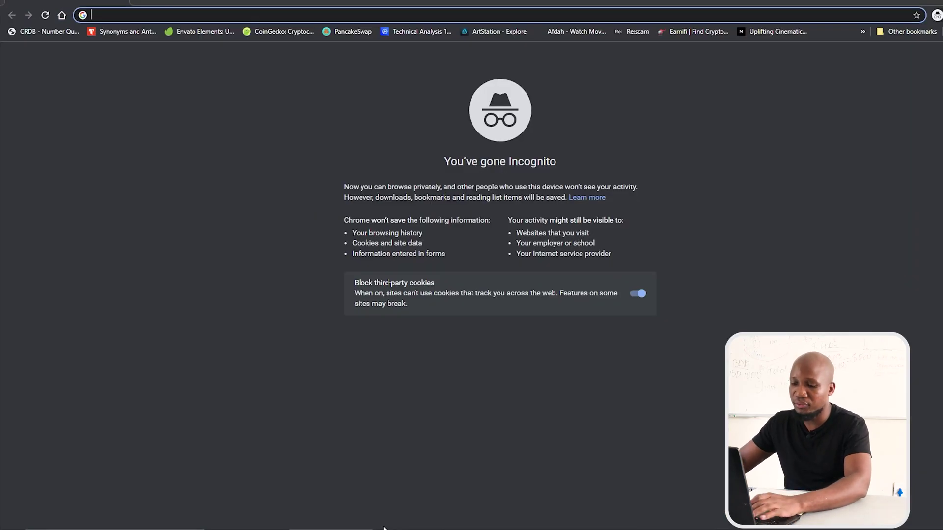
Go to youtube.com, search for 'flash loans', and scroll to the flashloan arbitrage bot video
text(youtube.com)
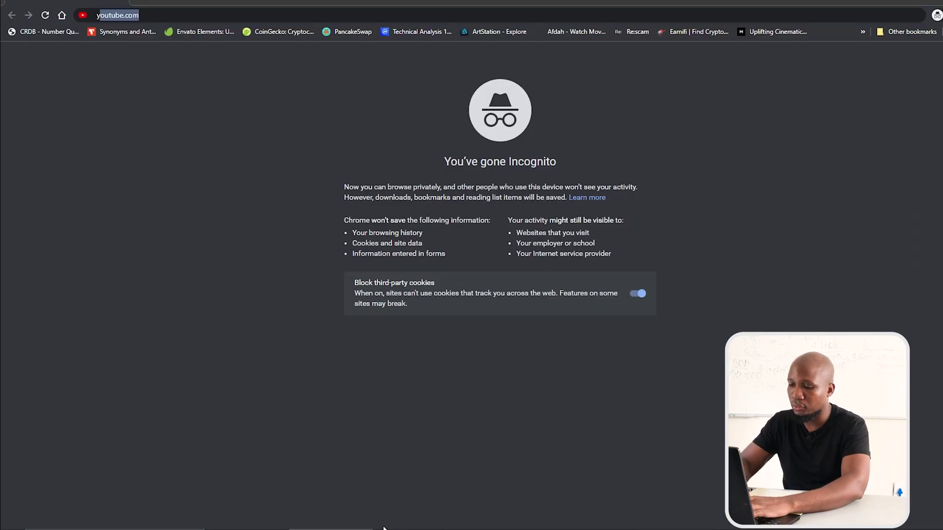
key(Return)
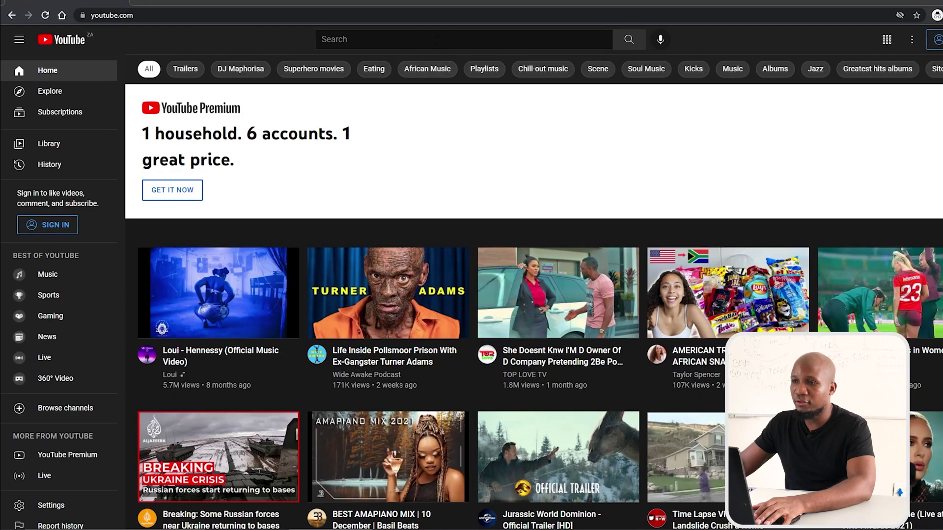
click(440, 39)
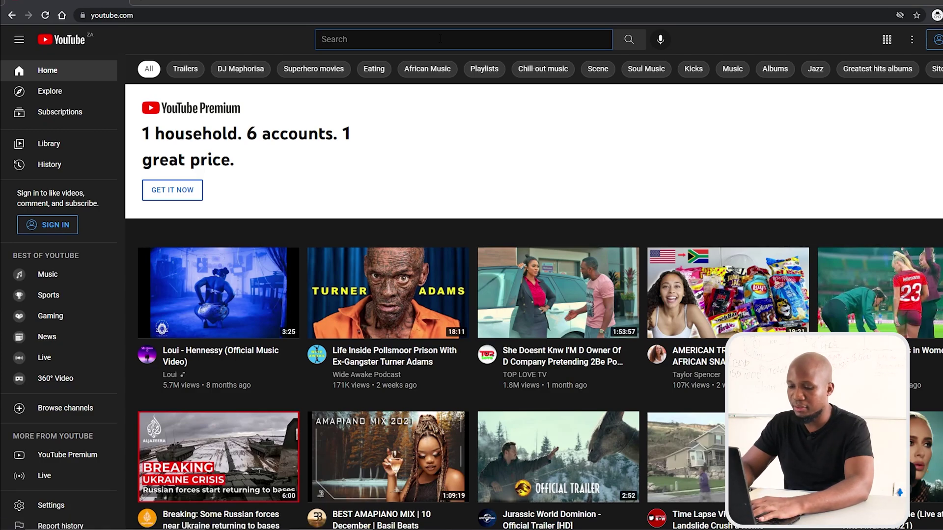
text(flash loans)
key(Return)
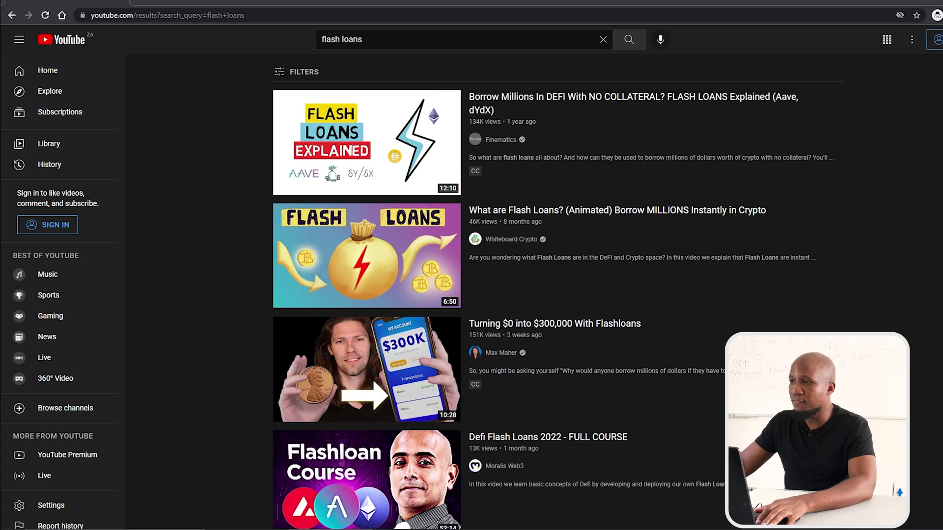
scroll(366, 329, down, 12)
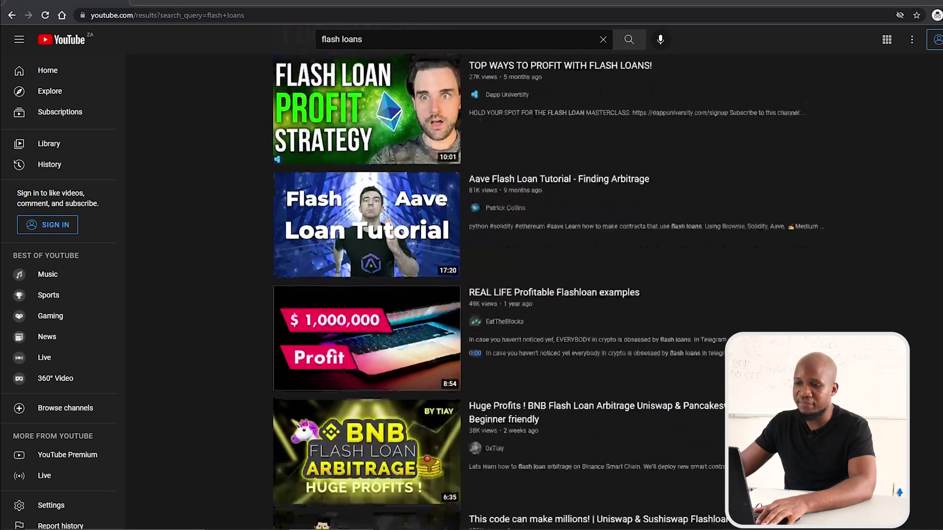
scroll(391, 125, down, 9)
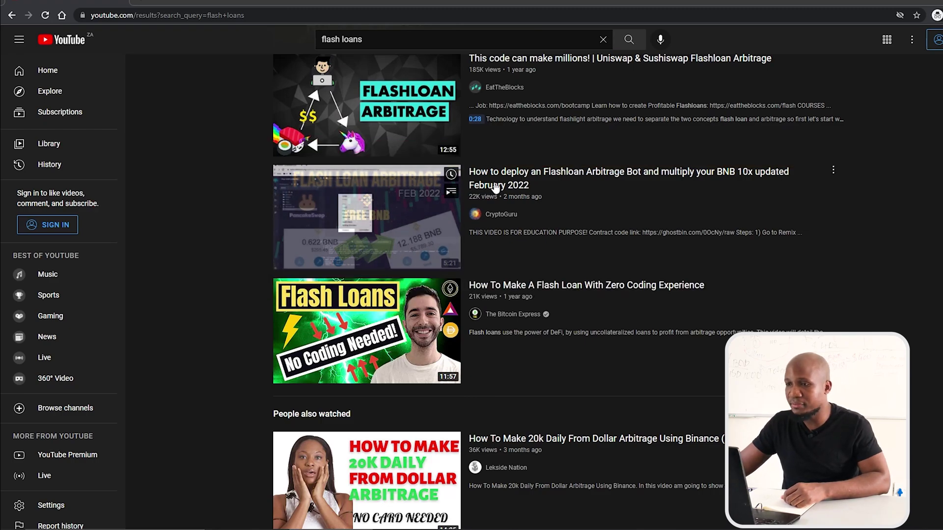
Open CryptoGuru's 'How to deploy an Flashloan Arbitrage Bot' video, pause it, and scroll to its description
click(290, 244)
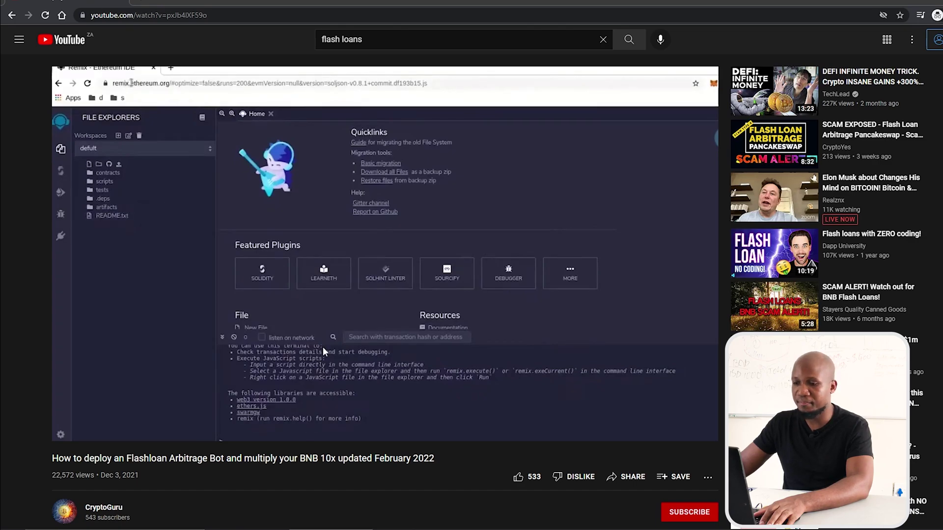
click(297, 376)
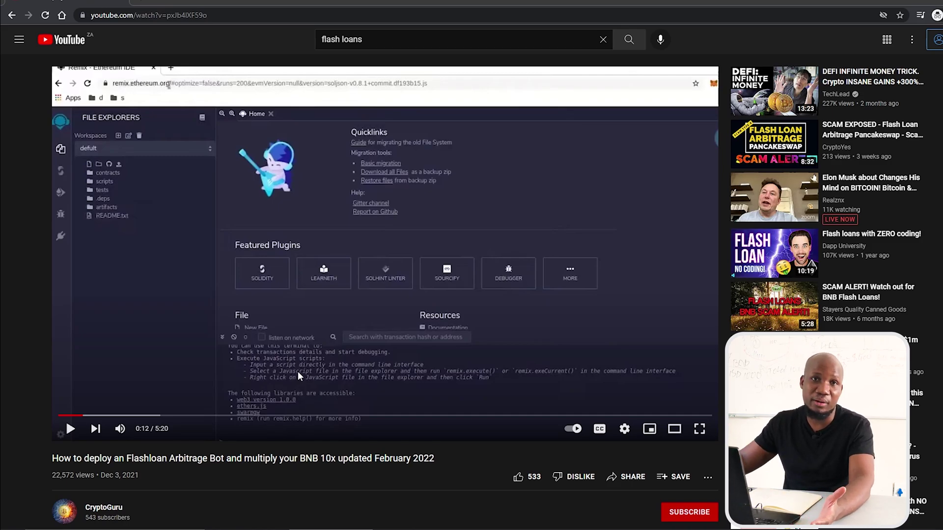
scroll(297, 375, down, 5)
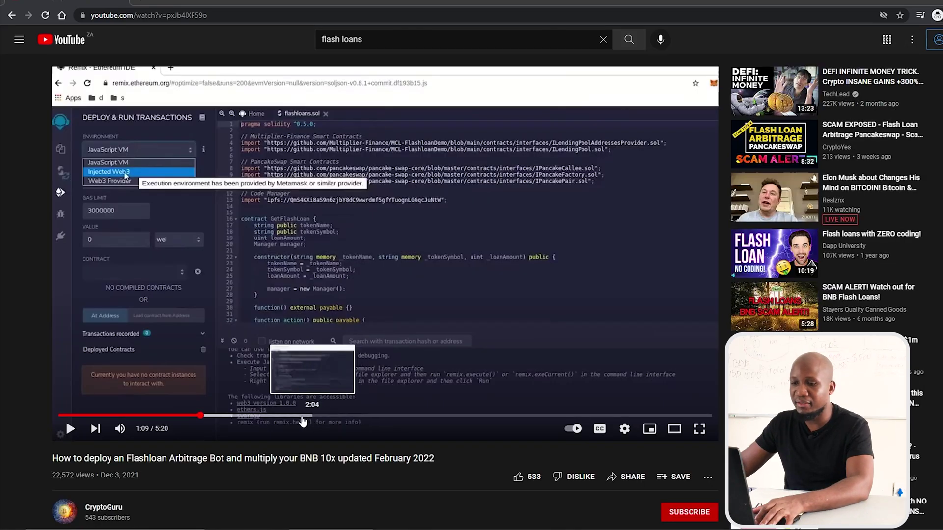
Skip forward through the tutorial, from the compiling step to the closing contract code card
click(302, 415)
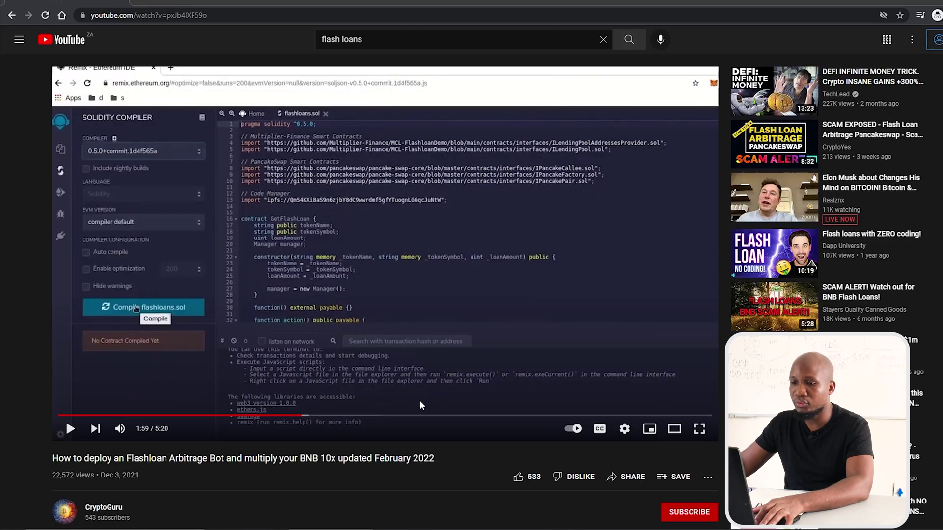
click(383, 416)
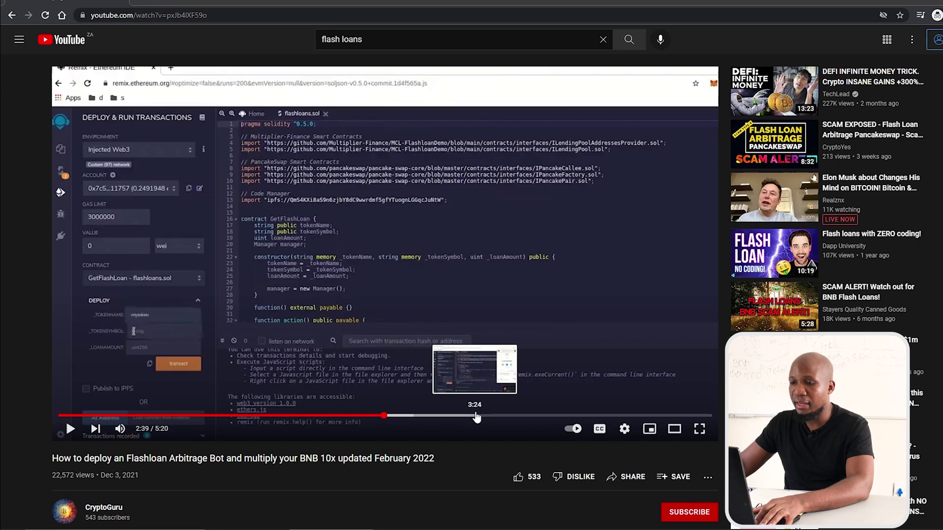
click(476, 416)
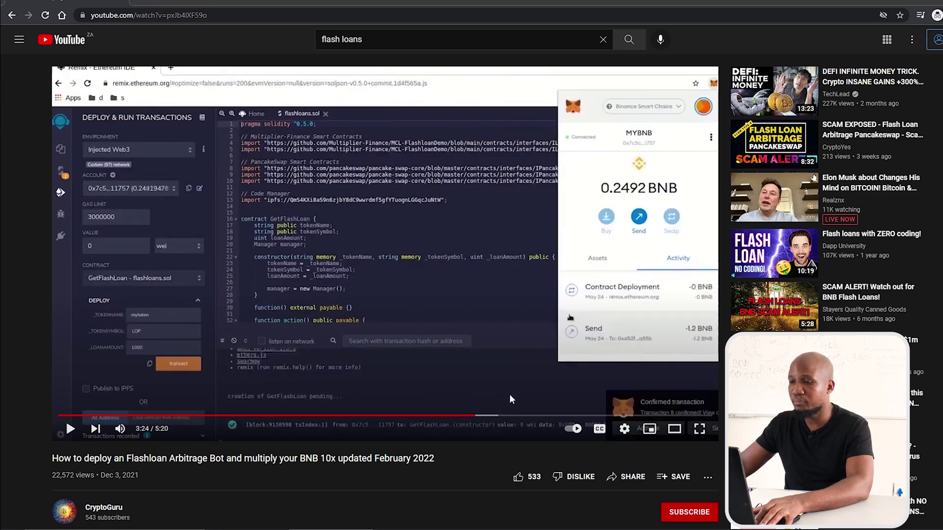
click(532, 415)
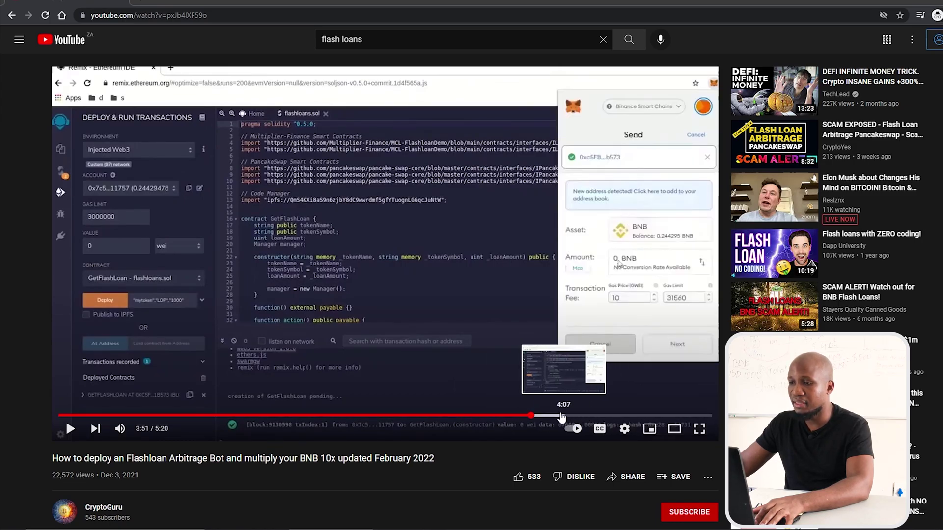
click(554, 415)
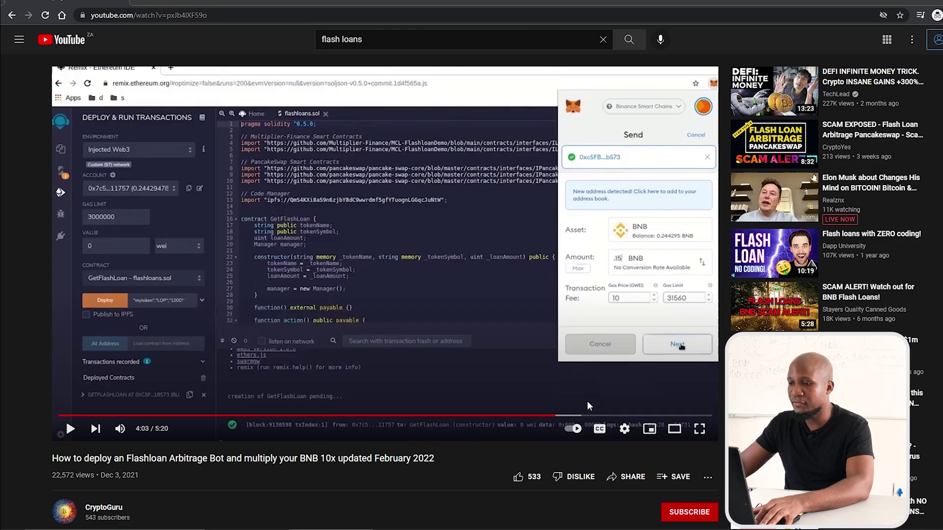
click(583, 416)
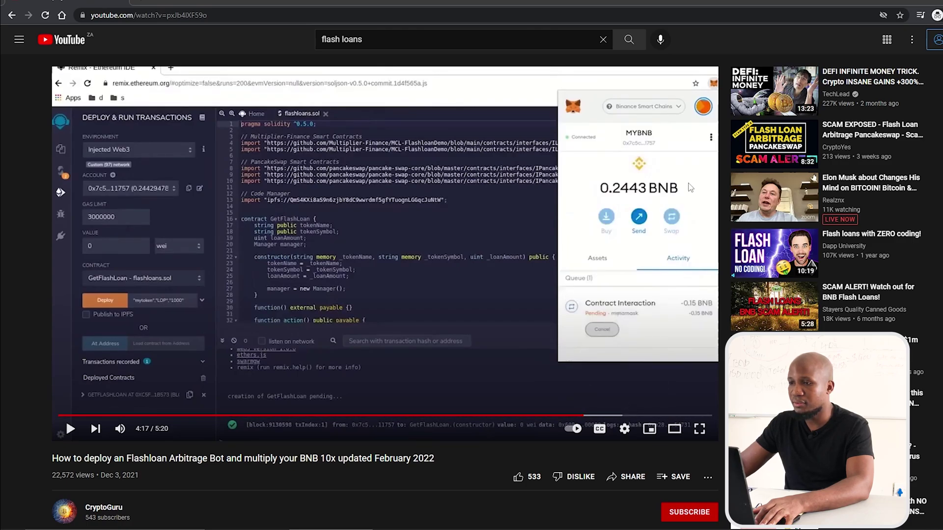
click(639, 416)
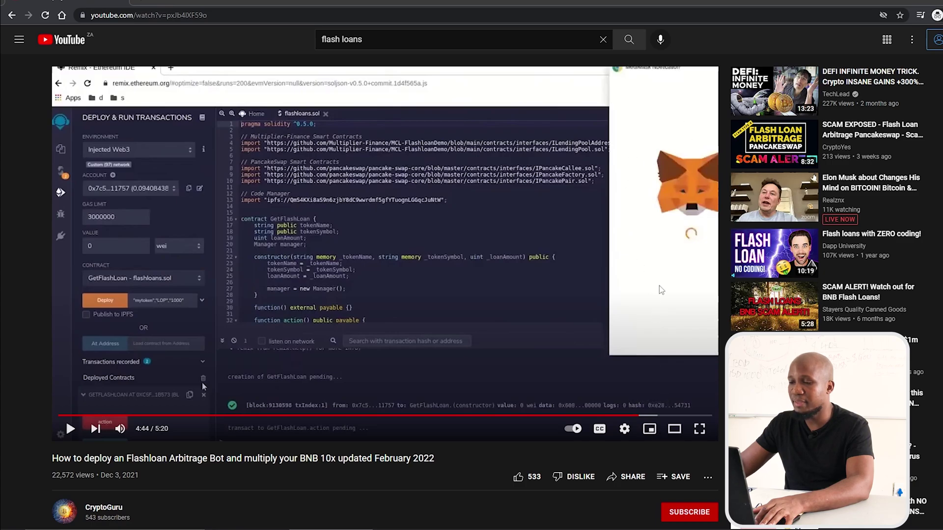
click(659, 415)
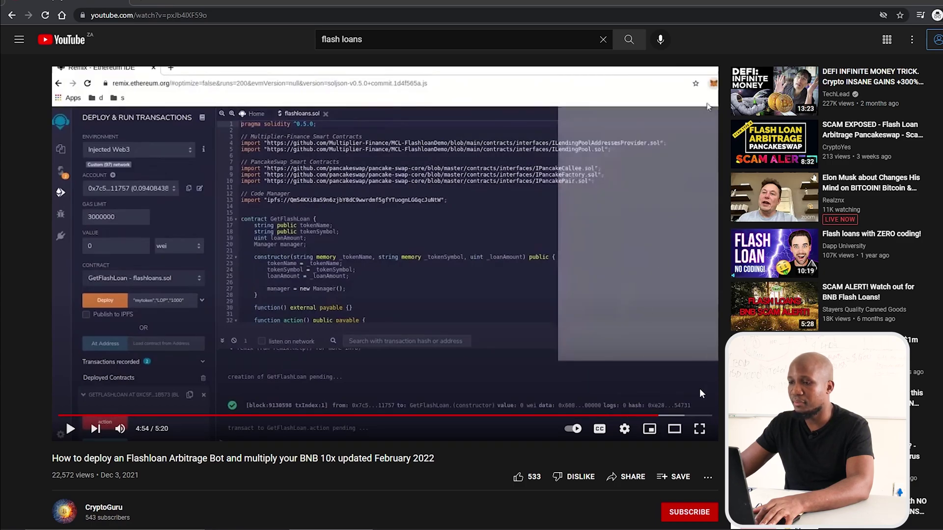
click(671, 415)
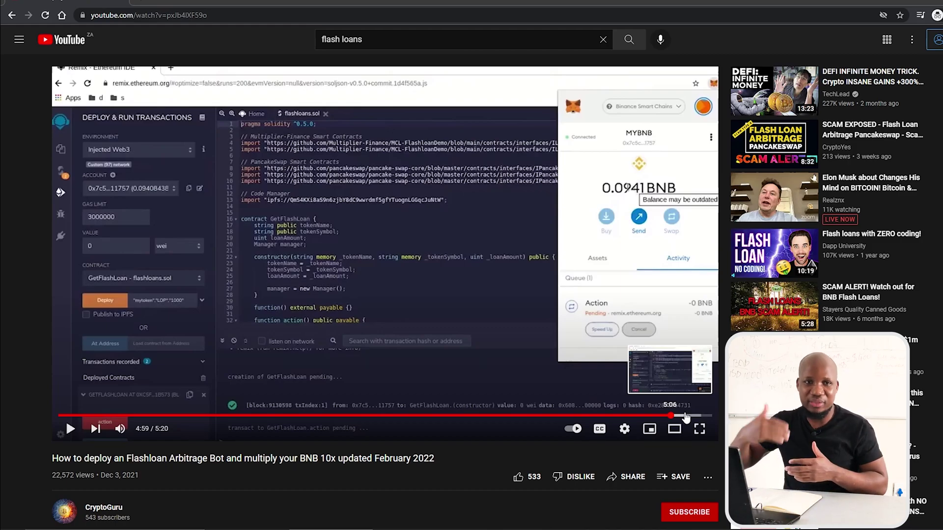
click(686, 416)
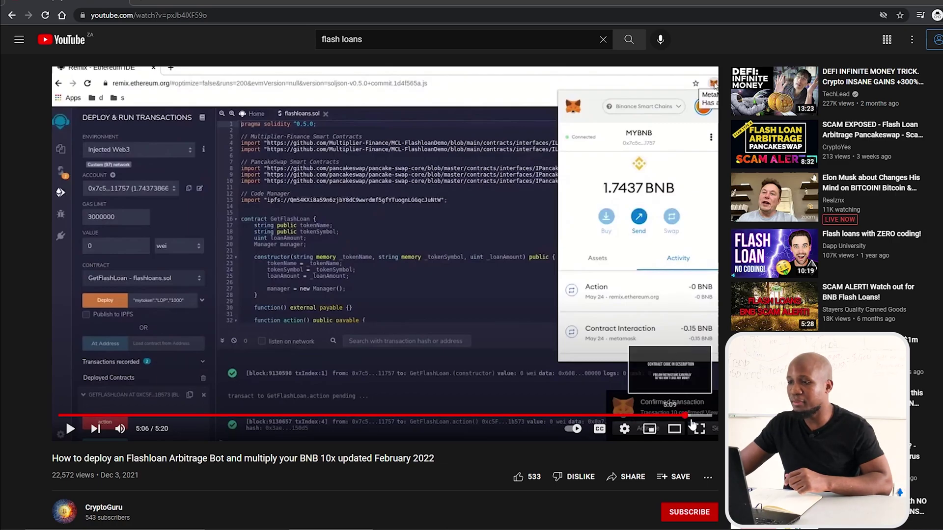
click(697, 416)
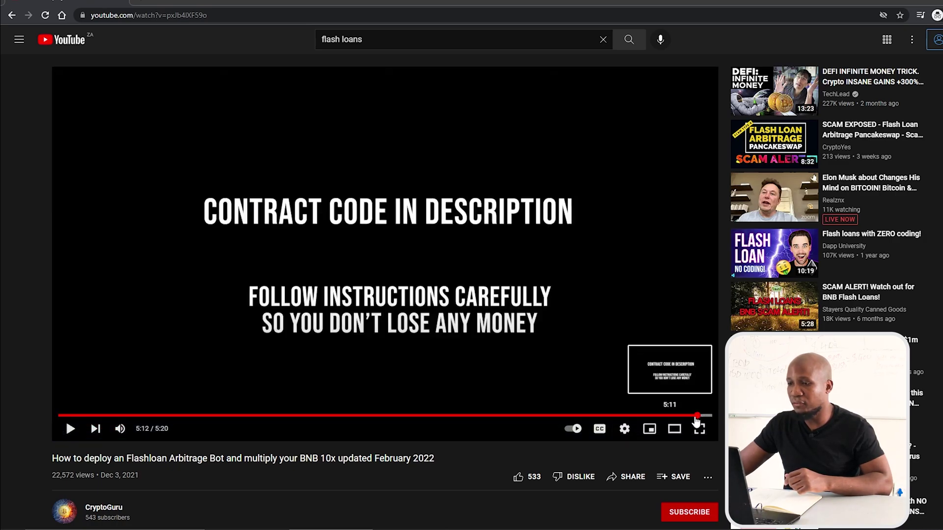
View the closing card full screen, then return to 5:06, where the balance reads 1.7437 BNB
click(699, 429)
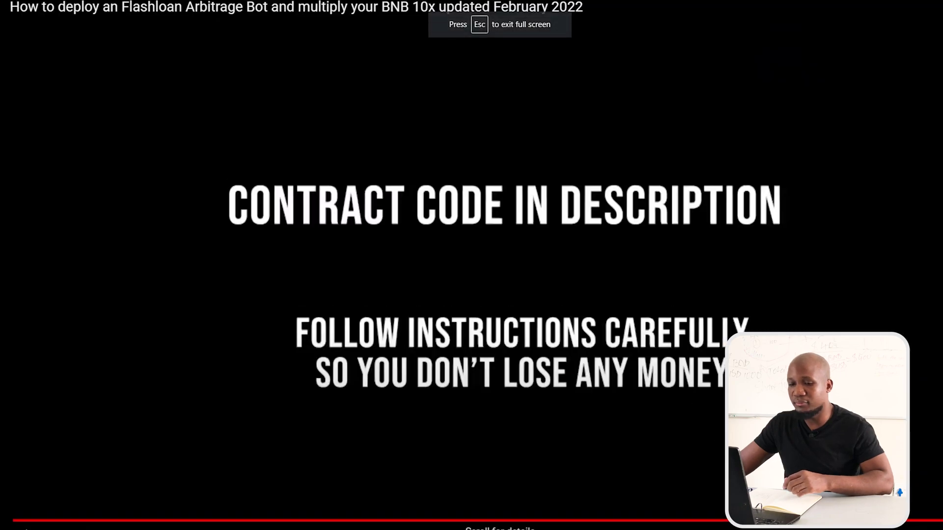
key(Escape)
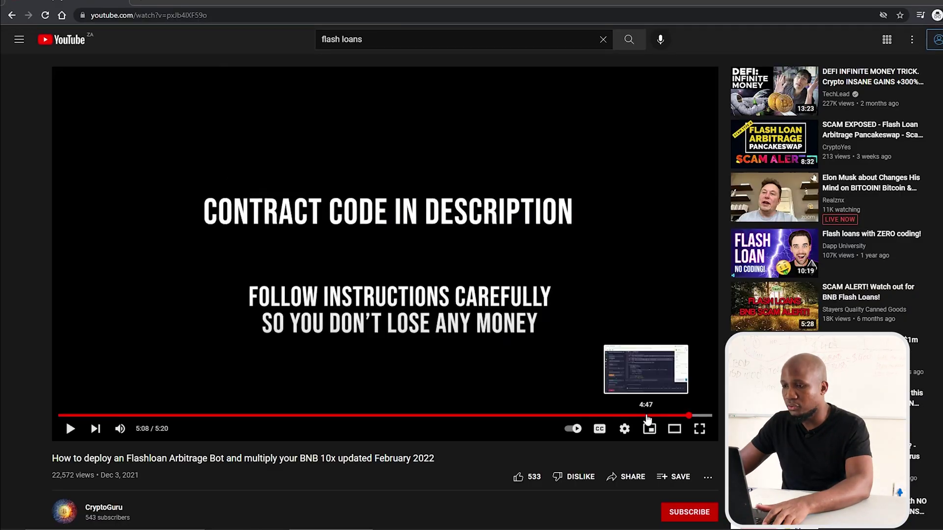
click(644, 416)
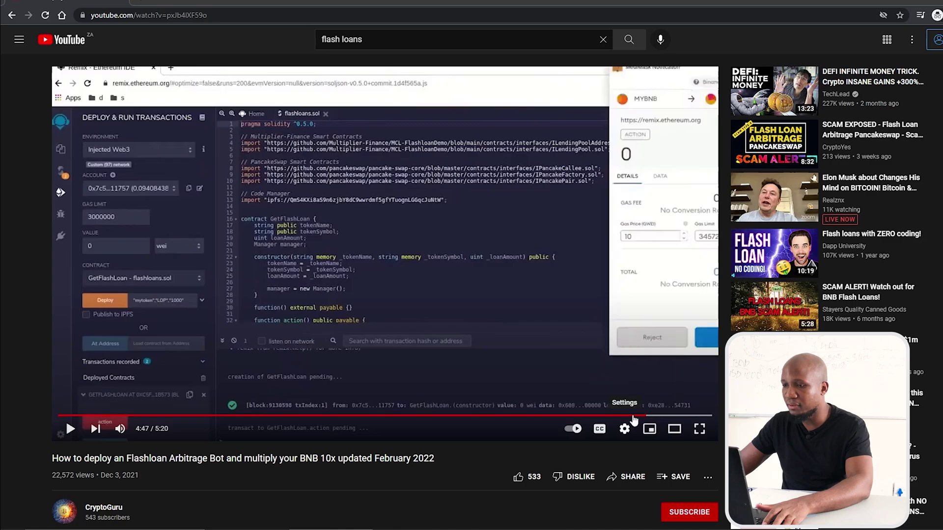
click(633, 416)
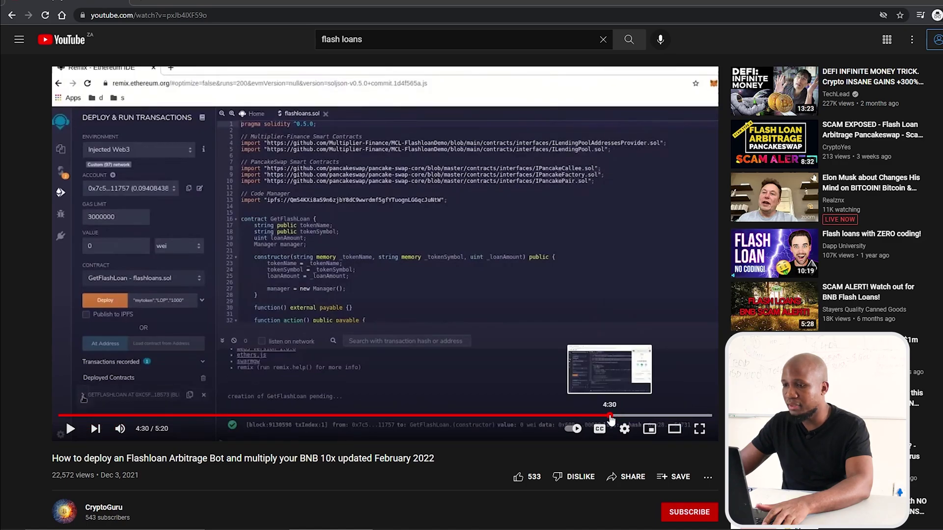
click(610, 416)
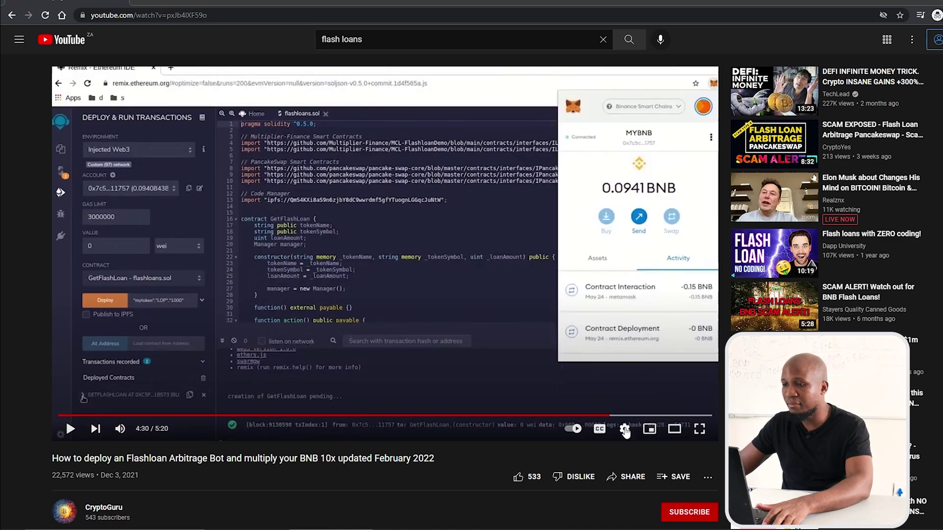
click(664, 416)
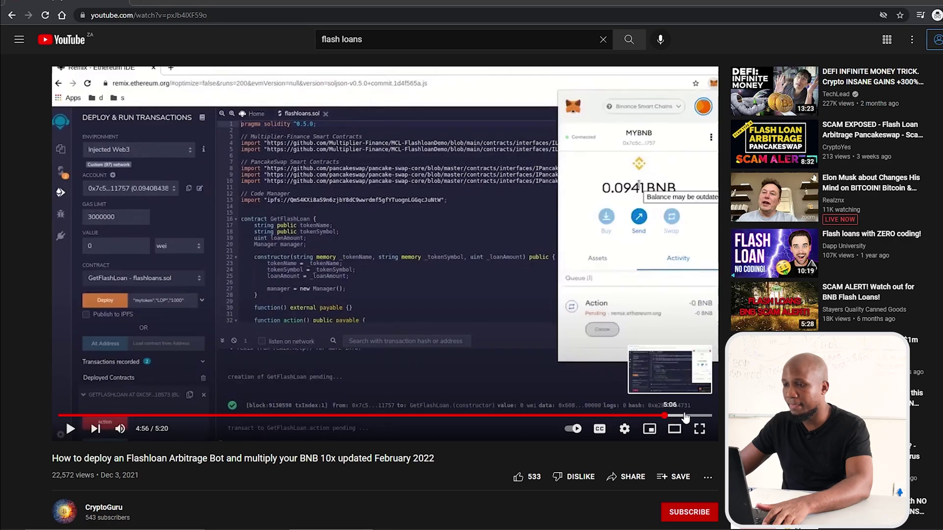
click(684, 416)
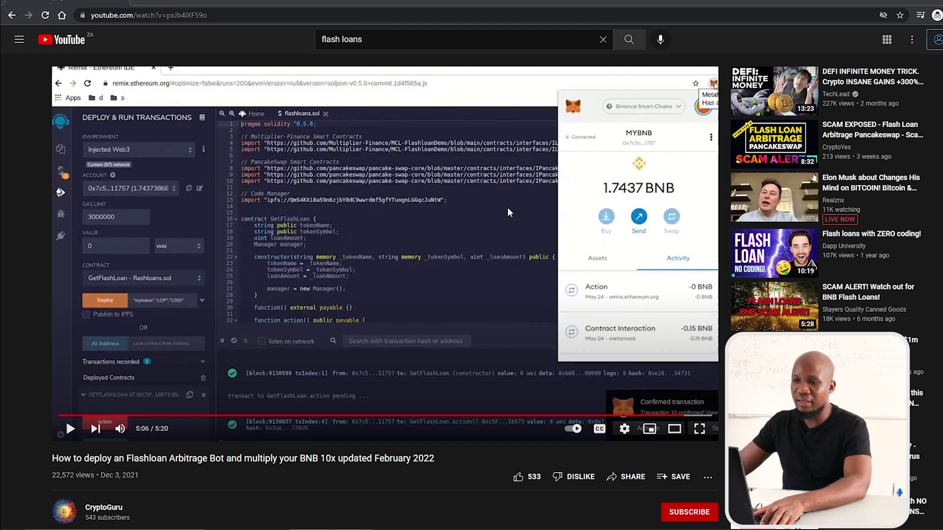
Expand the video description and highlight the 'THIS VIDEO IS FOR EDUCATION PURPOSE!' disclaimer
scroll(452, 280, down, 5)
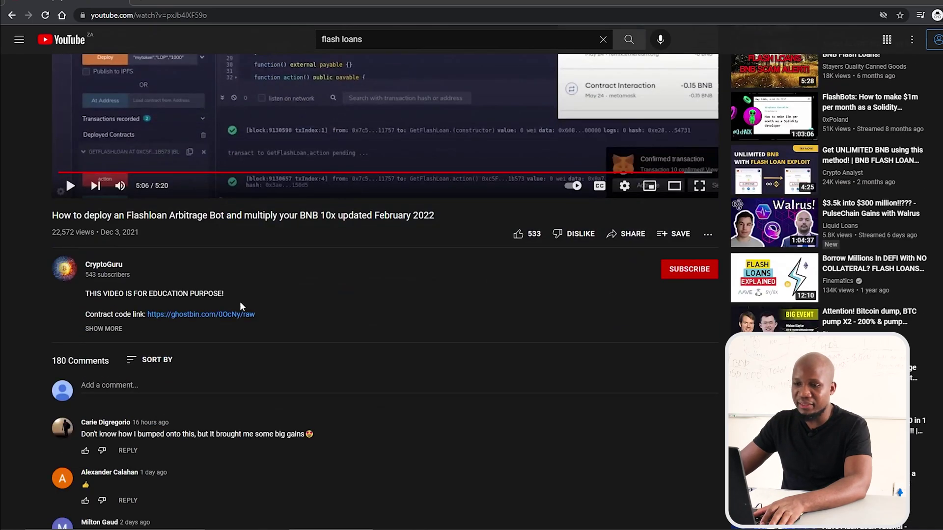
click(103, 329)
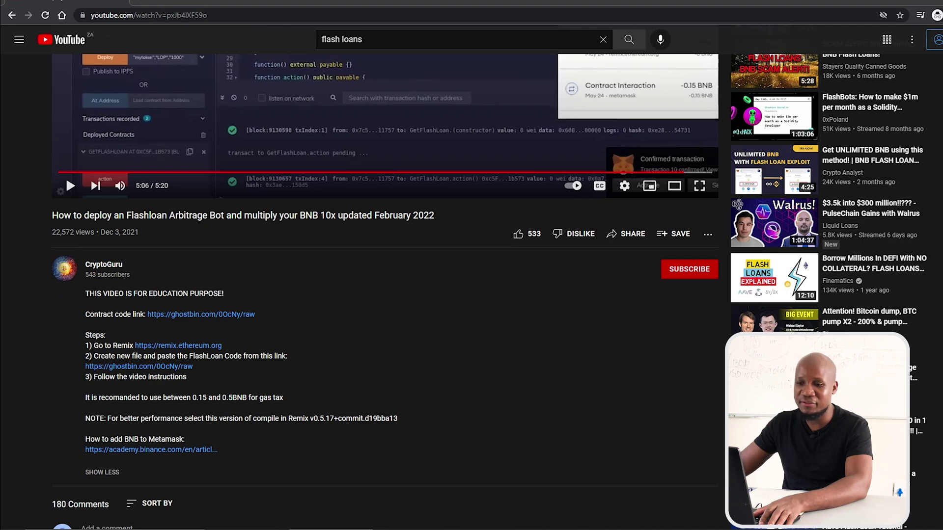
drag(85, 293, 229, 296)
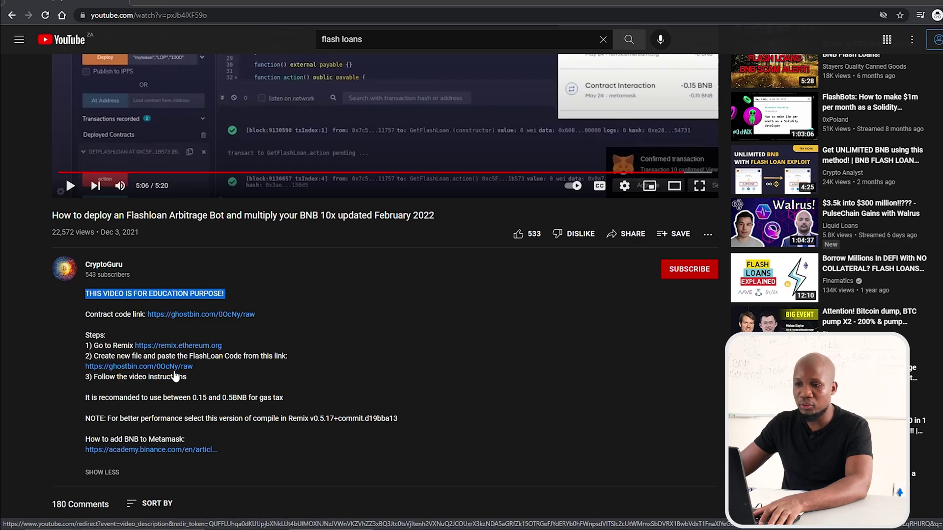
Open the ghostbin contract link and select all of the raw GetFlashLoan code
click(181, 368)
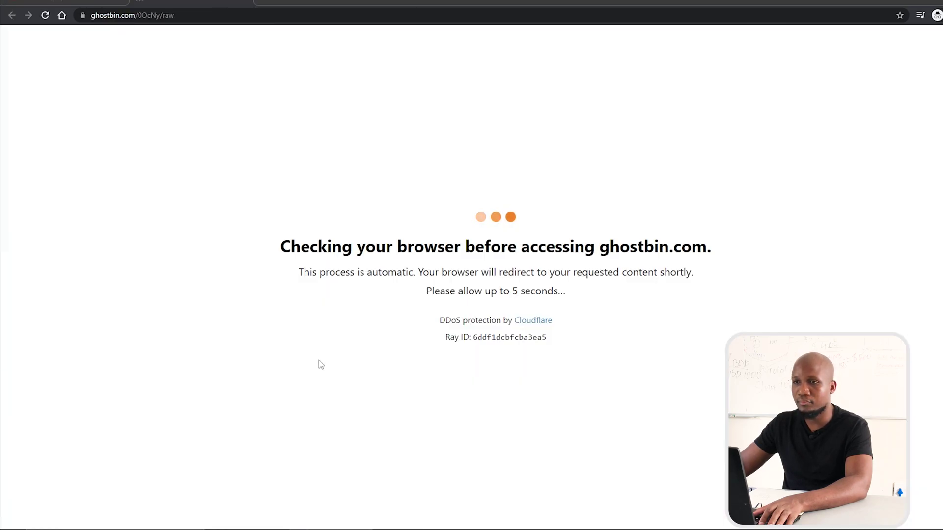
scroll(238, 322, down, 1)
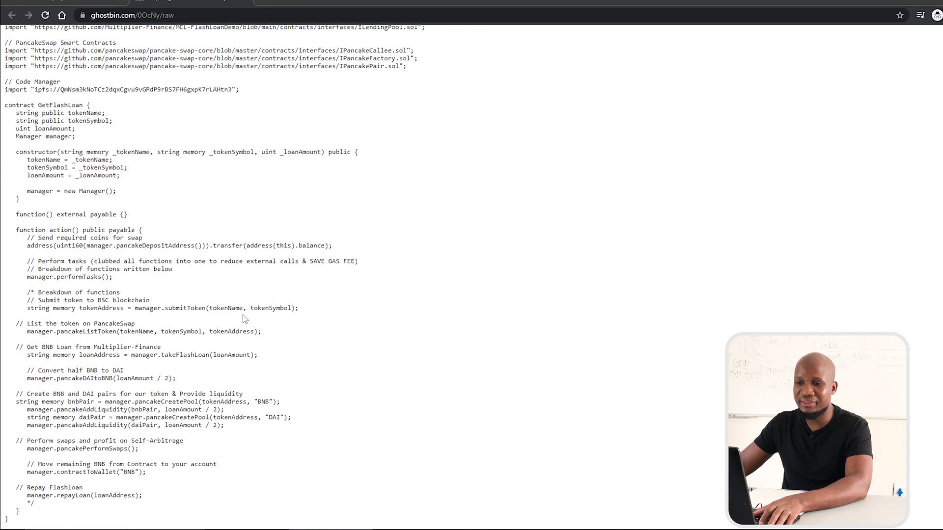
key(ctrl+a)
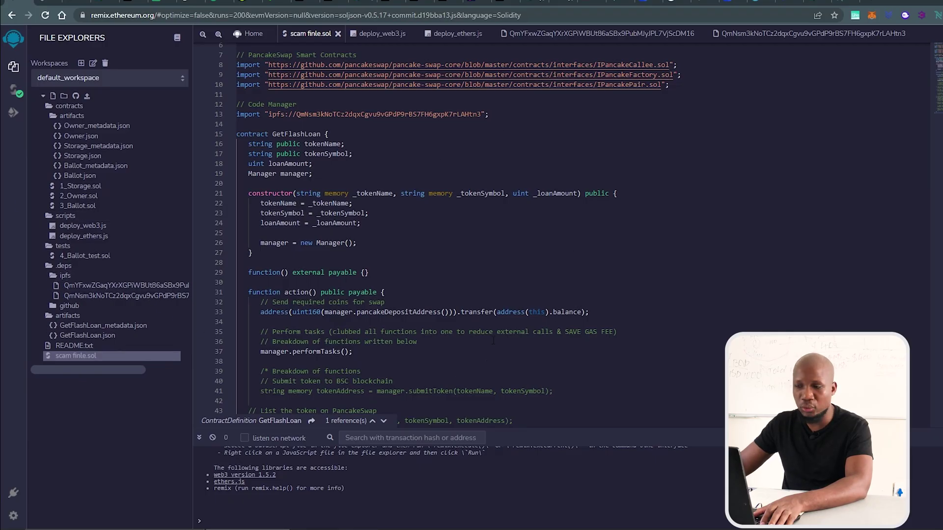
Swap scam finle.sol's code for the pasted GetFlashLoan contract and scroll through it
scroll(493, 340, down, 5)
scroll(388, 278, down, 4)
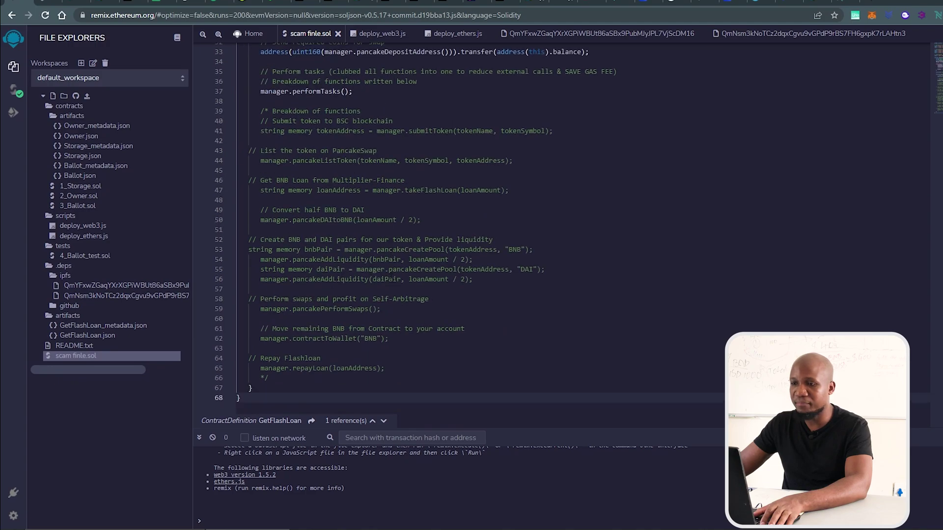
key(ctrl+a)
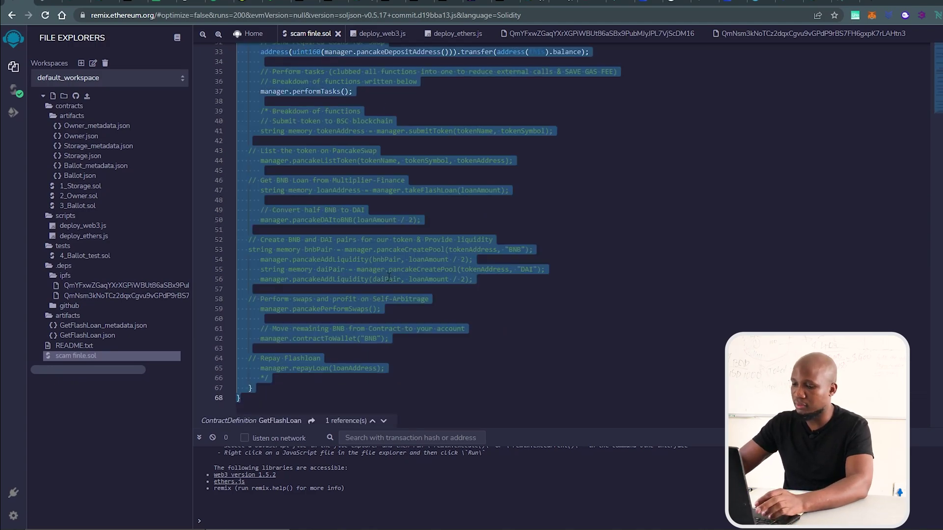
key(Delete)
key(ctrl+v)
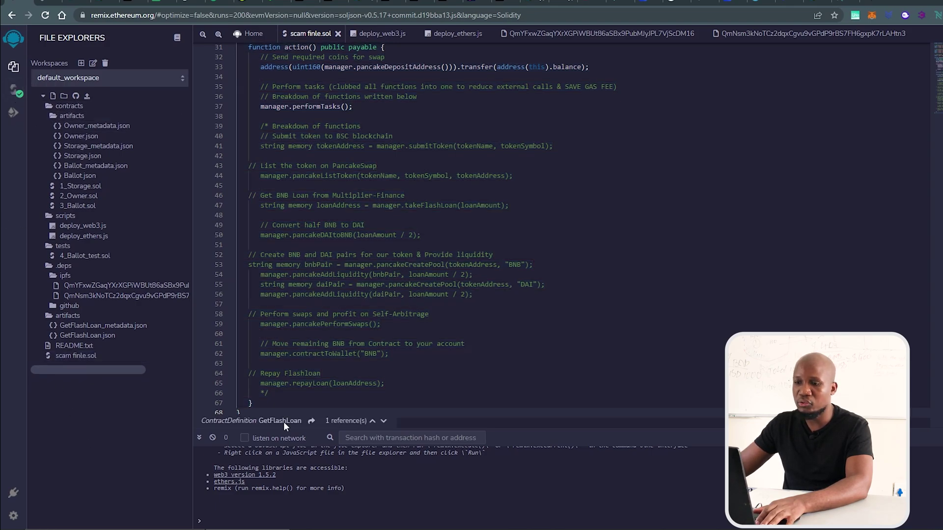
click(460, 304)
scroll(516, 341, down, 3)
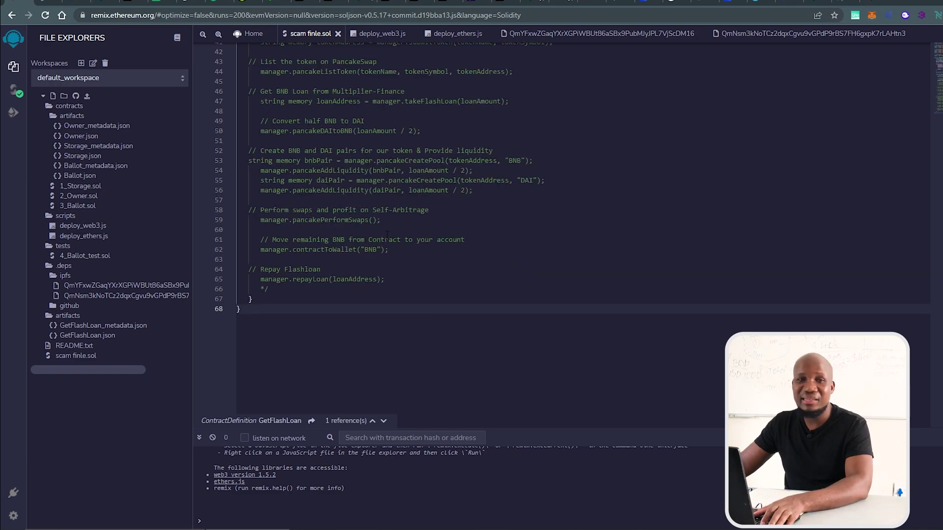
scroll(387, 235, up, 7)
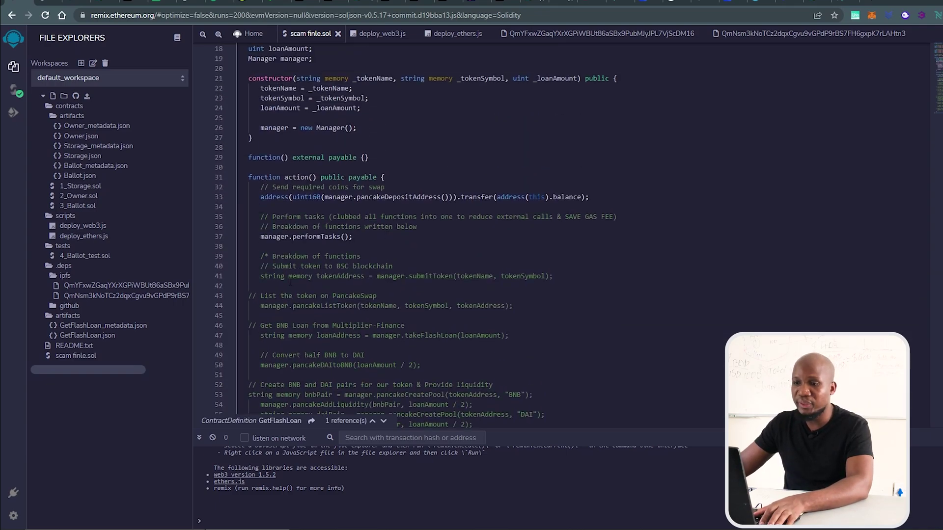
scroll(347, 295, down, 5)
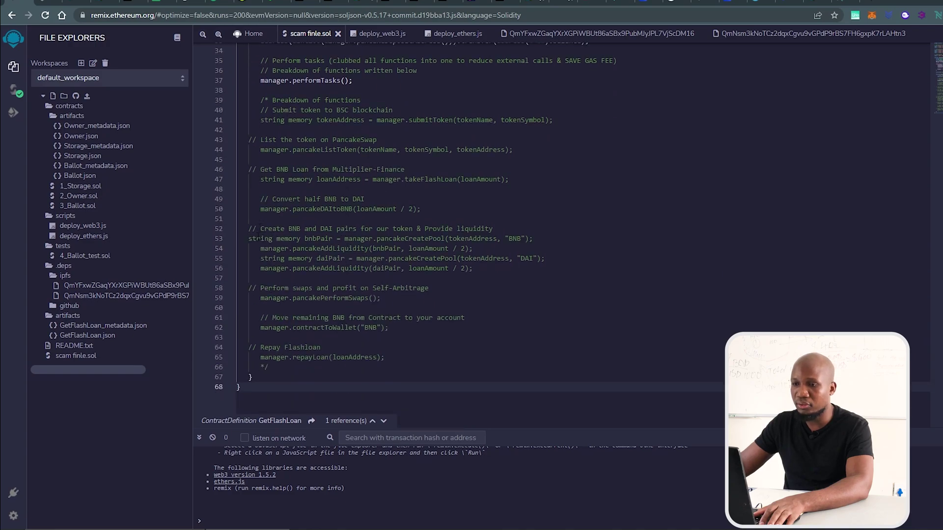
scroll(318, 281, up, 4)
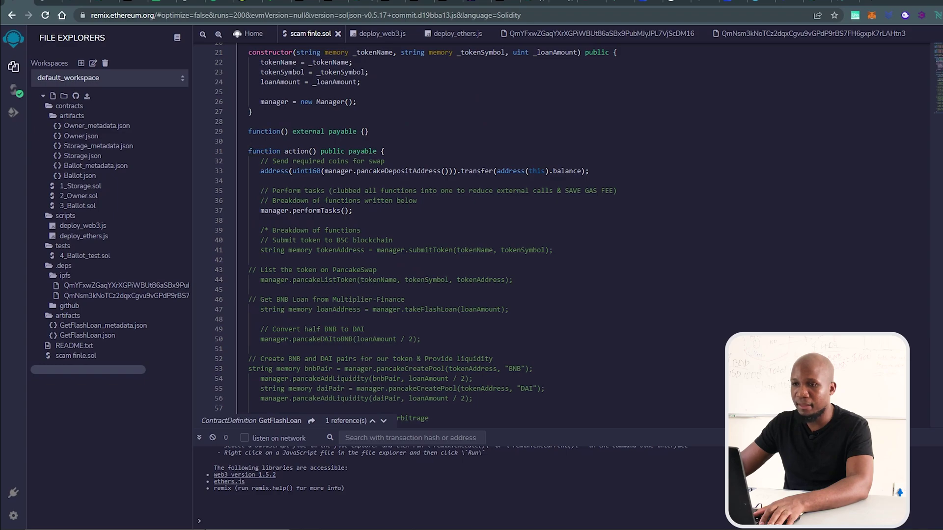
shift+click(388, 151)
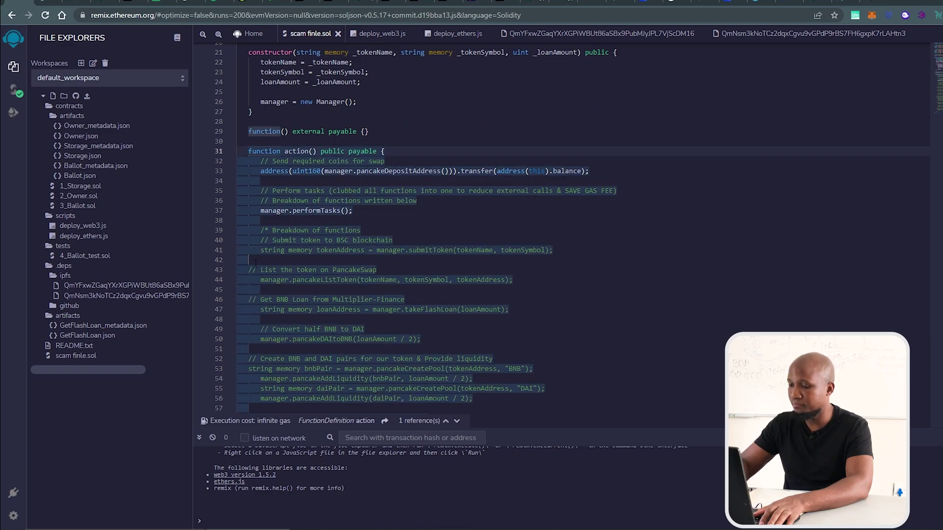
text(//)
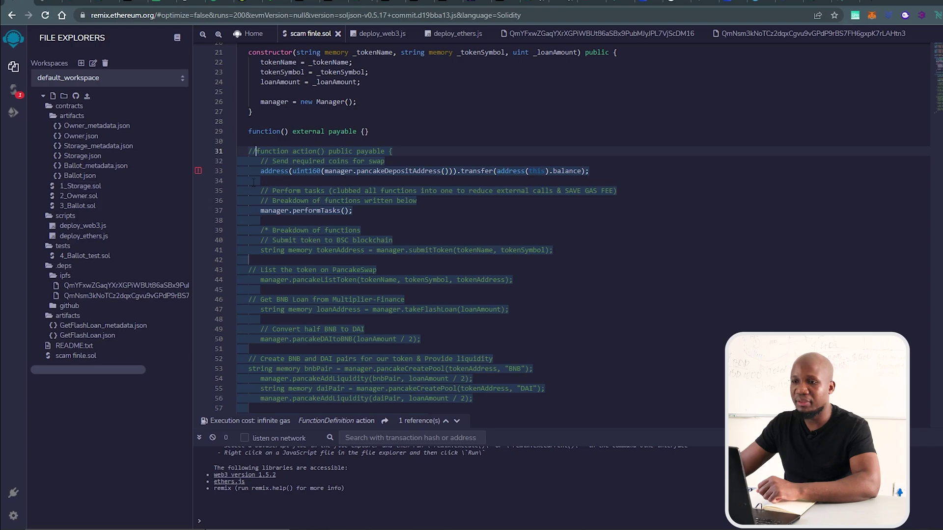
key(BackSpace)
key(BackSpace)
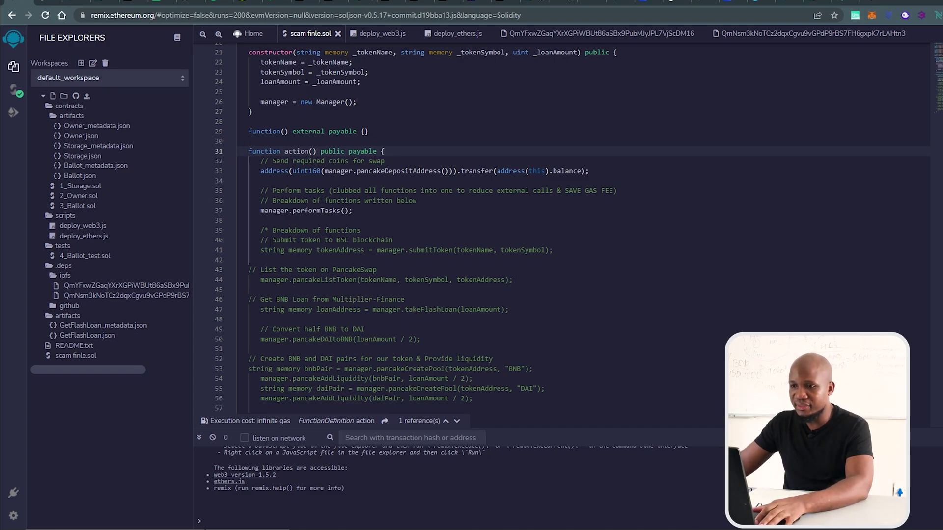
drag(262, 290, 296, 318)
Open the first .deps/ipfs Manager file and select the hard-coded address returned on line 11
click(424, 334)
scroll(530, 109, up, 5)
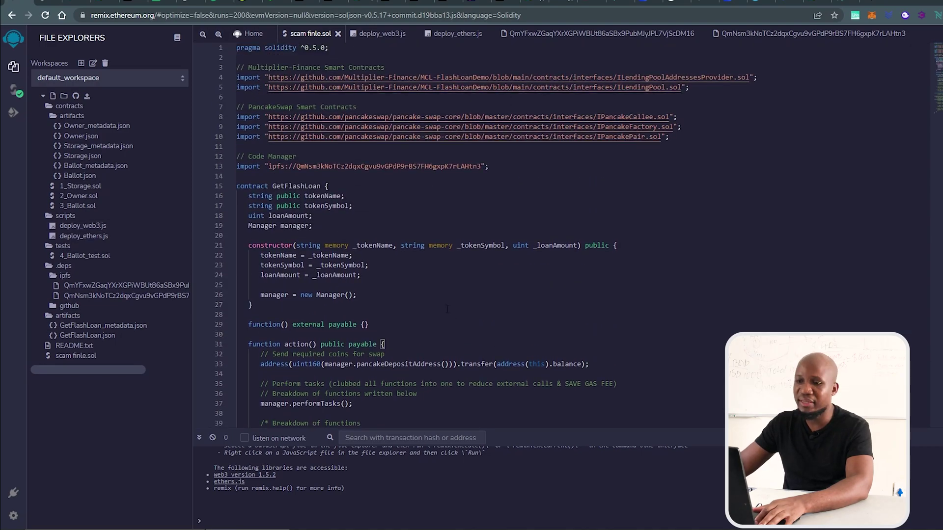
scroll(447, 309, down, 2)
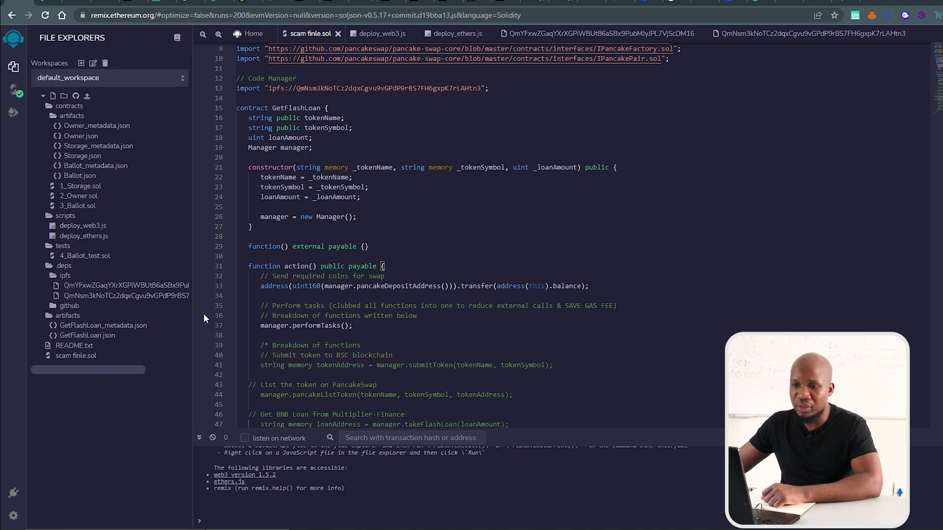
click(125, 285)
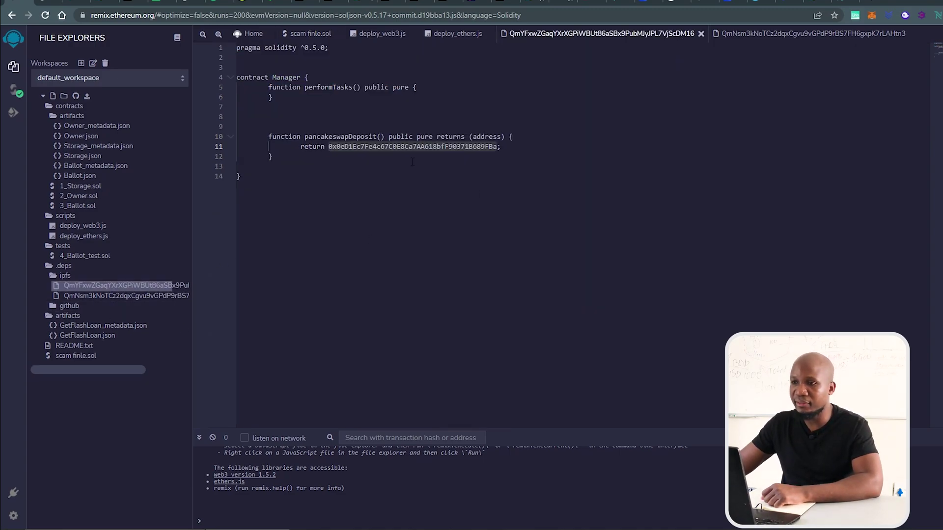
double_click(392, 146)
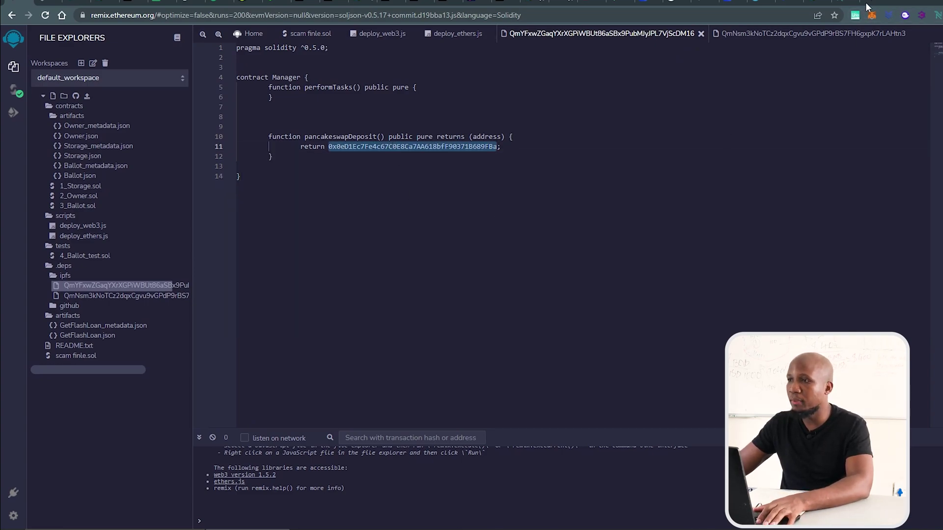
Look up the copied address on Etherscan in a private window: 0 Ether, four outgoing transfers
key(alt+Tab)
text(eth)
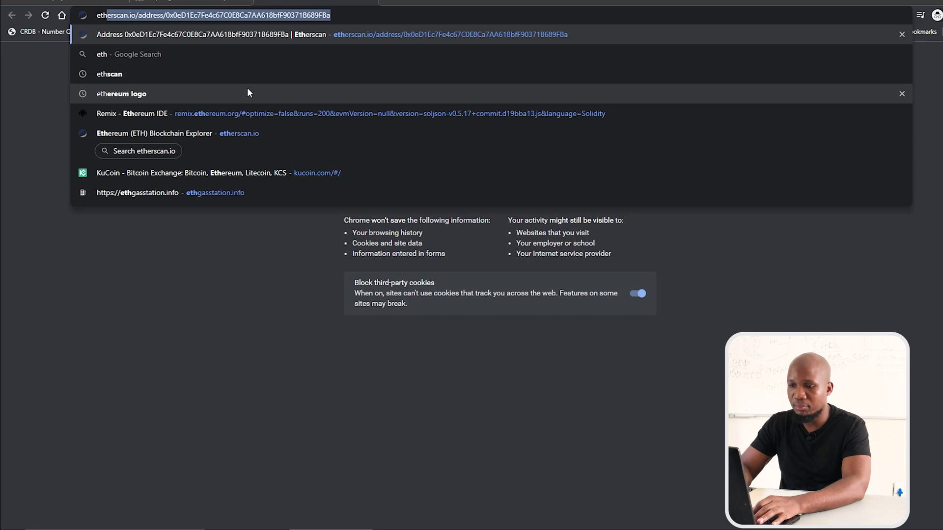
text(erscan)
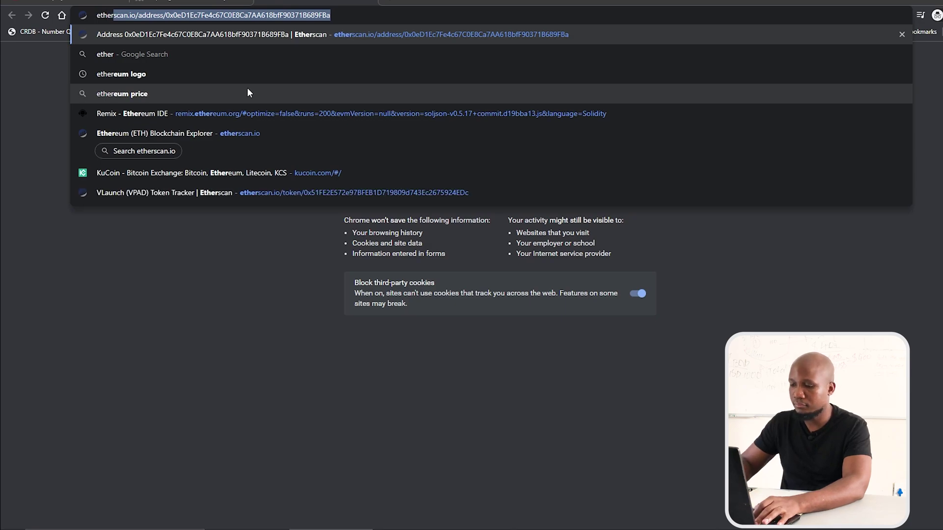
click(247, 93)
click(276, 125)
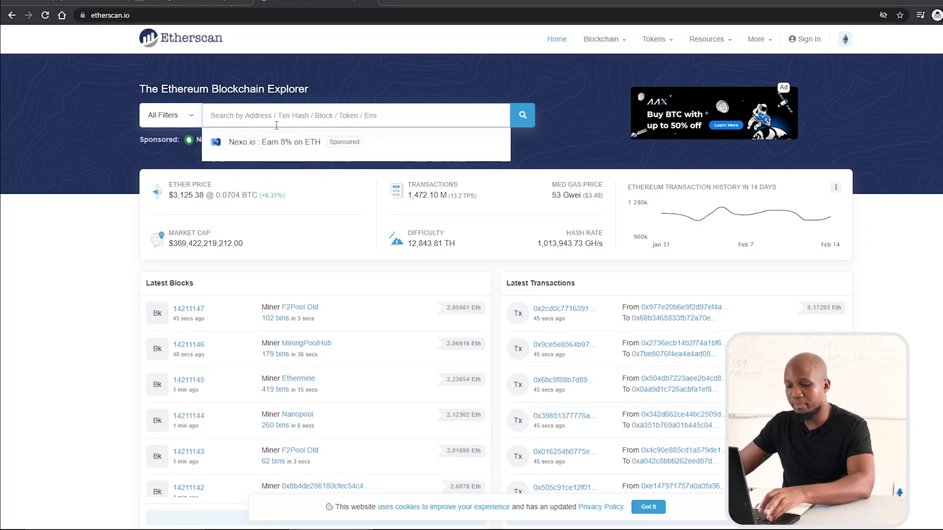
text(0x0eD1Ec7Fe4c67C0E8Ca7AA618bfF90371B689FBa)
key(Return)
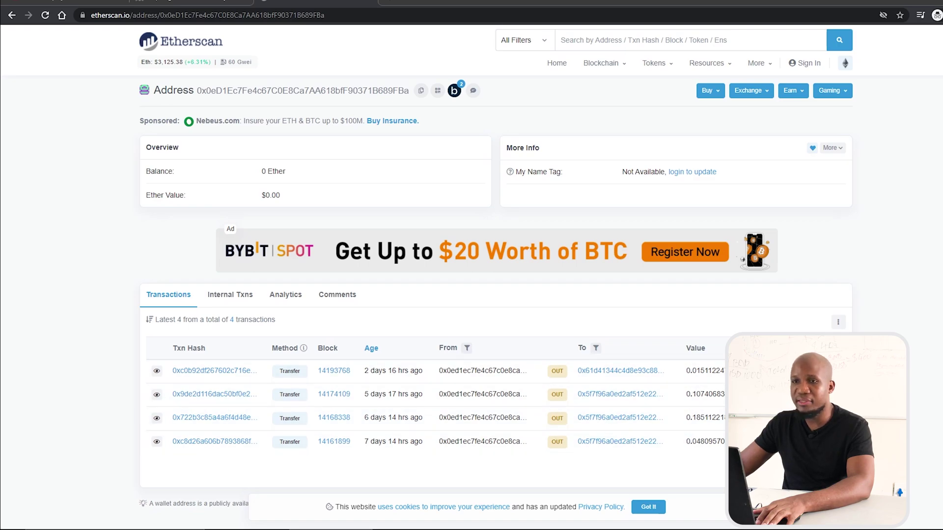
click(67, 2)
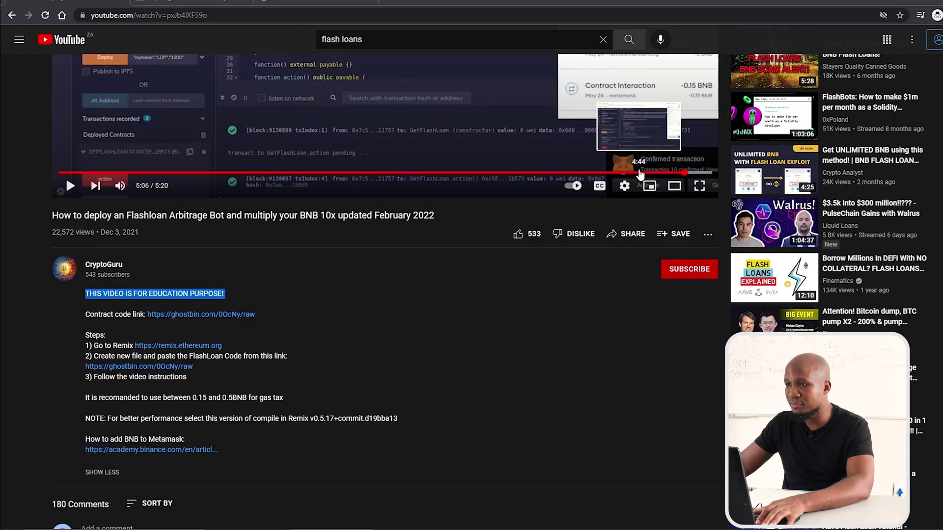
Rewind the tutorial to 4:21, where the wallet shows 0.2443 BNB, then go back to Etherscan
scroll(603, 255, up, 5)
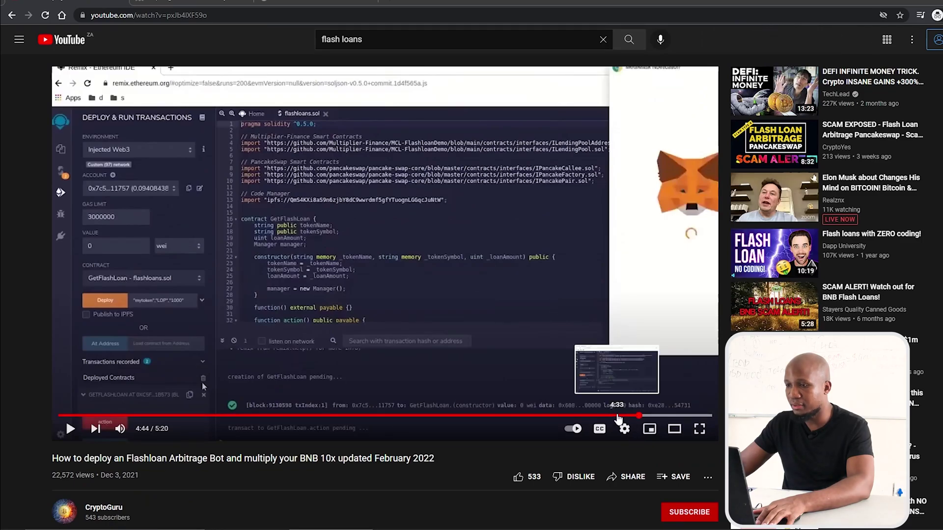
click(625, 416)
click(591, 416)
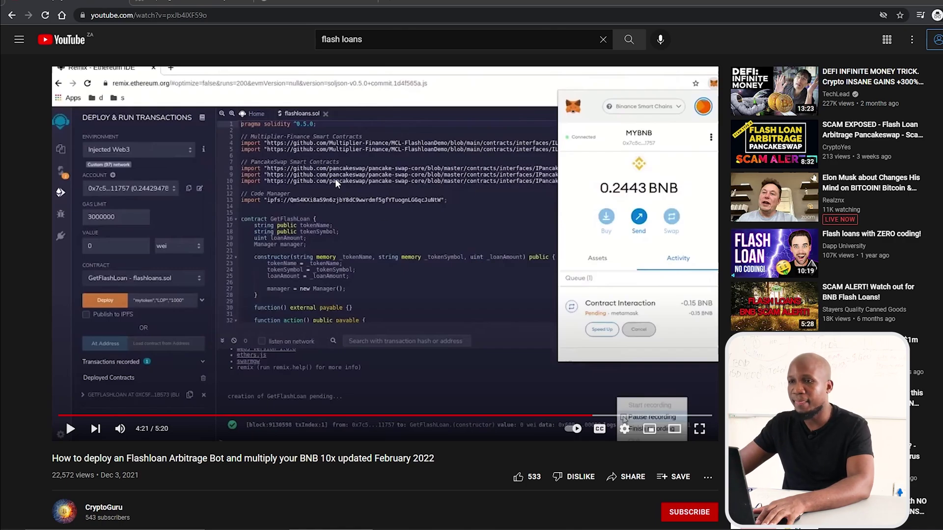
click(278, 10)
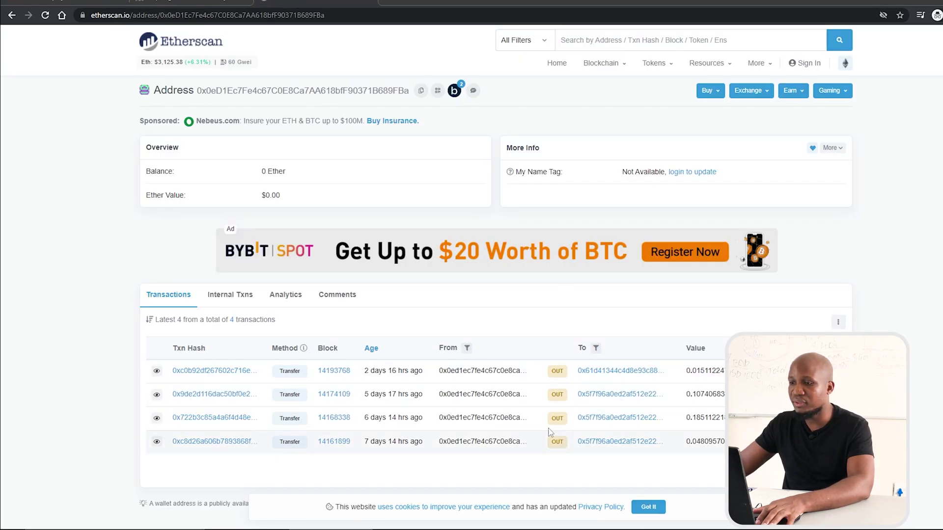
On BscScan, highlight the first outgoing transfer's value and scroll down the Transactions list
drag(690, 371, 704, 441)
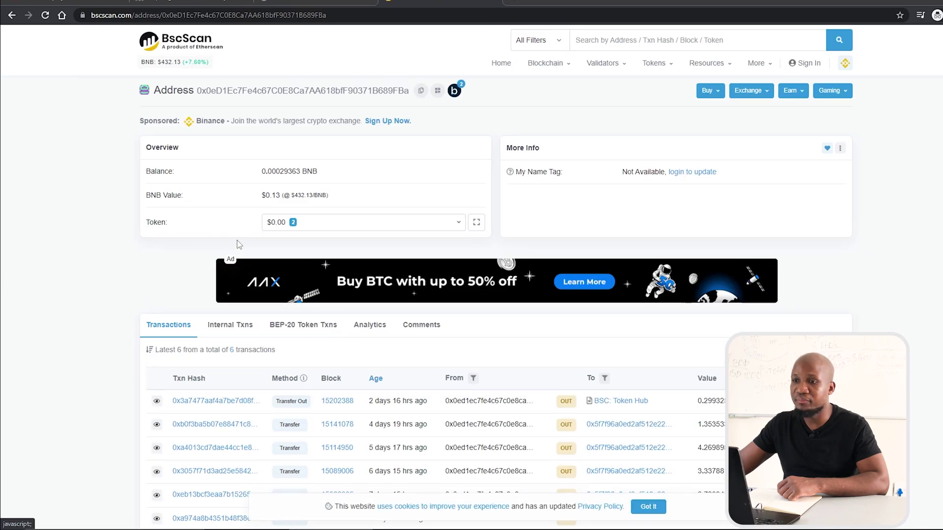
scroll(499, 391, down, 4)
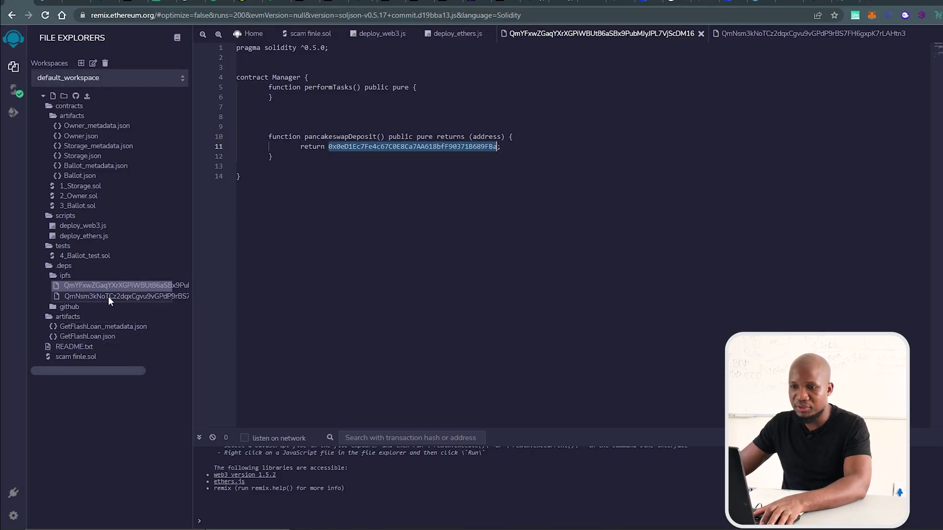
Copy the hard-coded deposit address from the second Manager file and look it up on BscScan
click(108, 297)
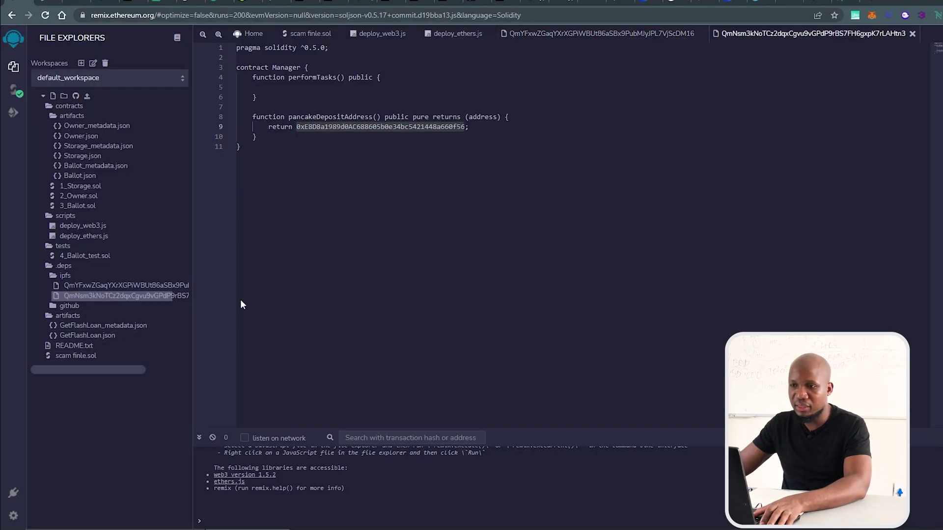
double_click(369, 127)
key(ctrl+c)
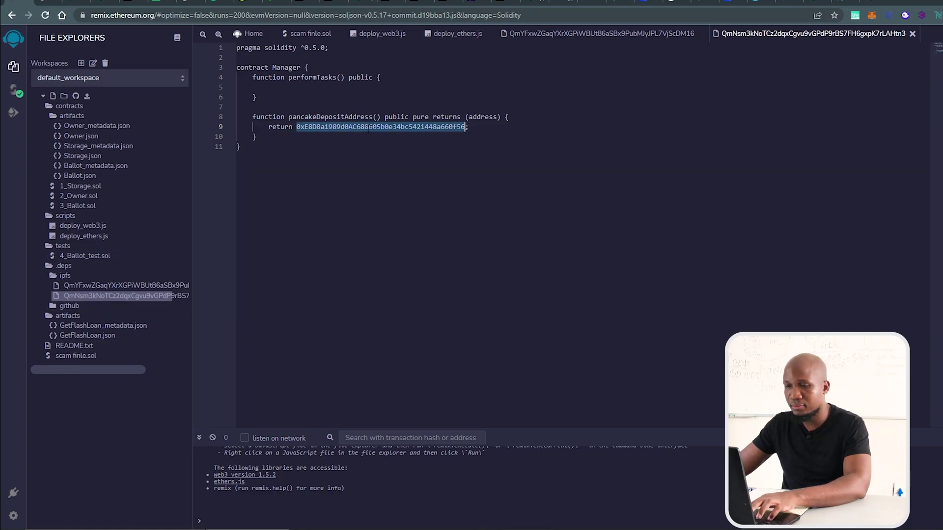
key(alt+Tab)
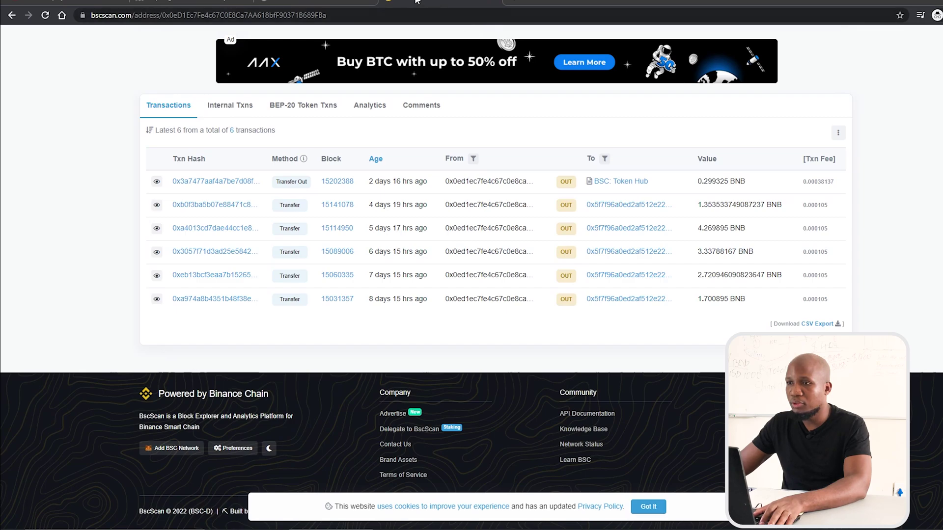
key(F5)
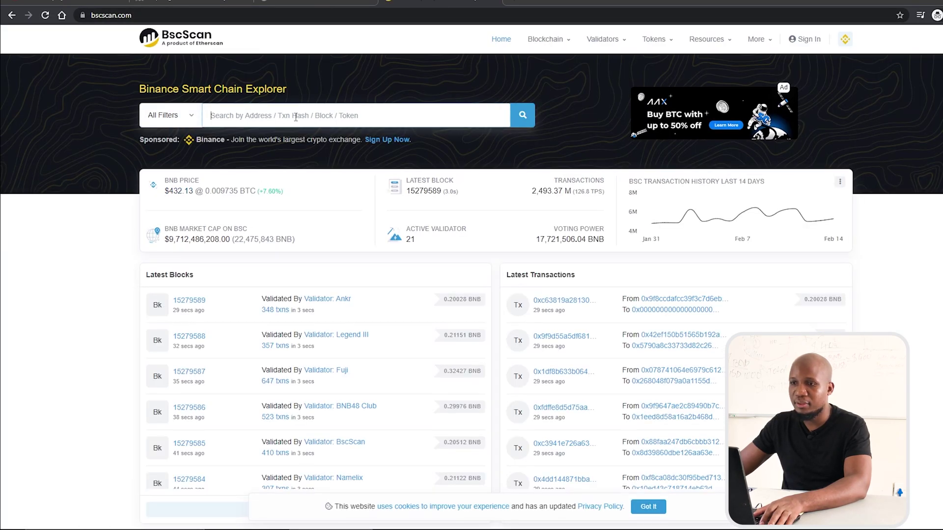
click(296, 116)
key(ctrl+v)
key(Return)
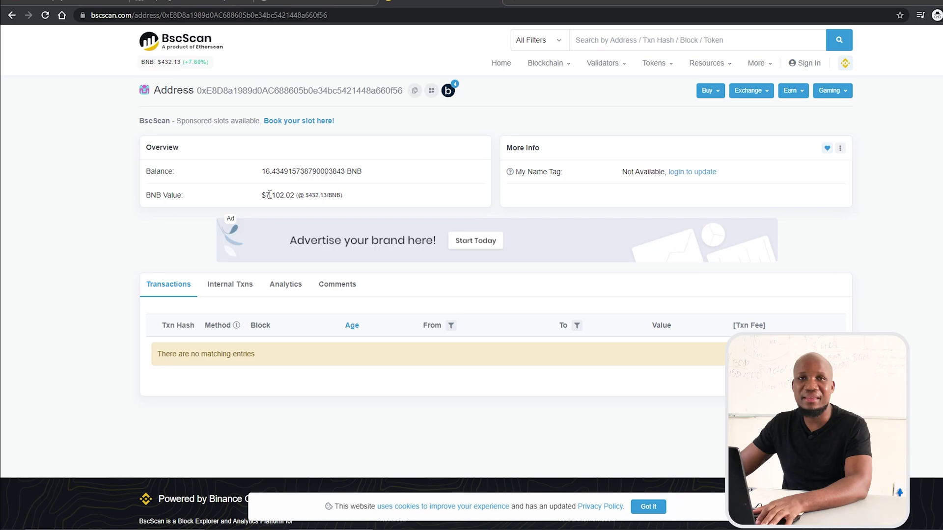
List the address's many incoming 0.15–0.2 BNB internal transfers on BscScan, then go to the Ghostbin tab
click(222, 290)
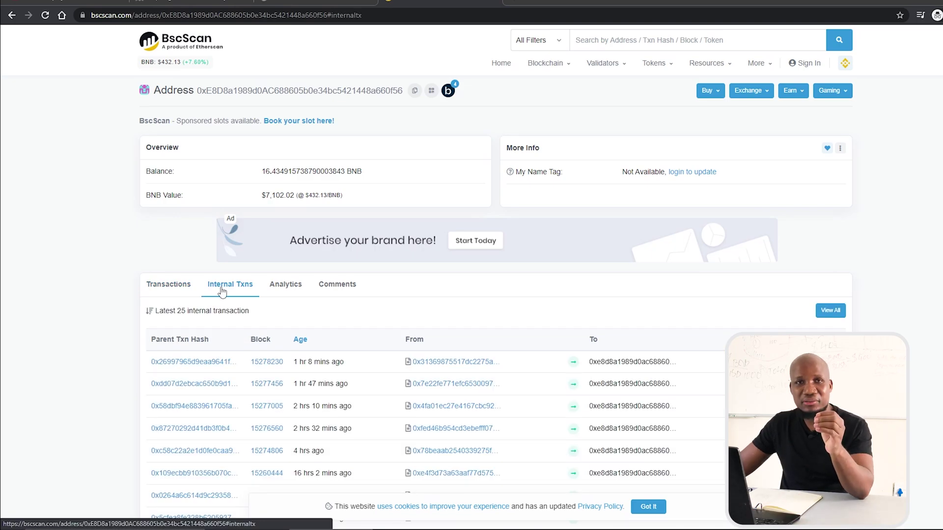
scroll(372, 372, down, 5)
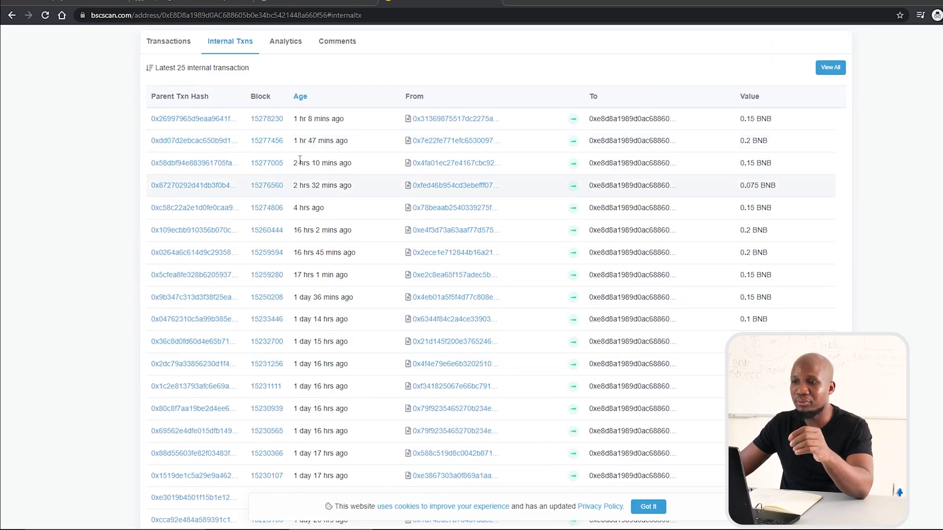
mouse_move(308, 120)
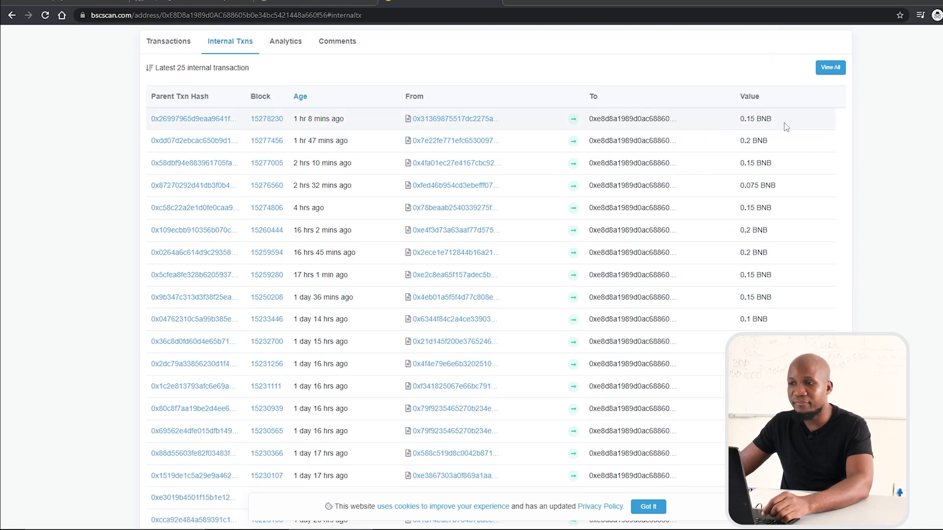
mouse_move(318, 142)
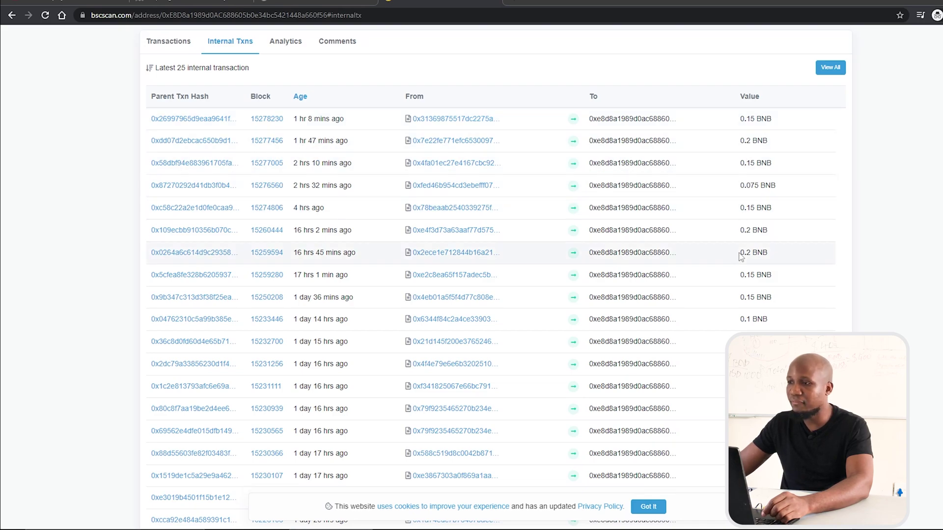
scroll(713, 244, down, 5)
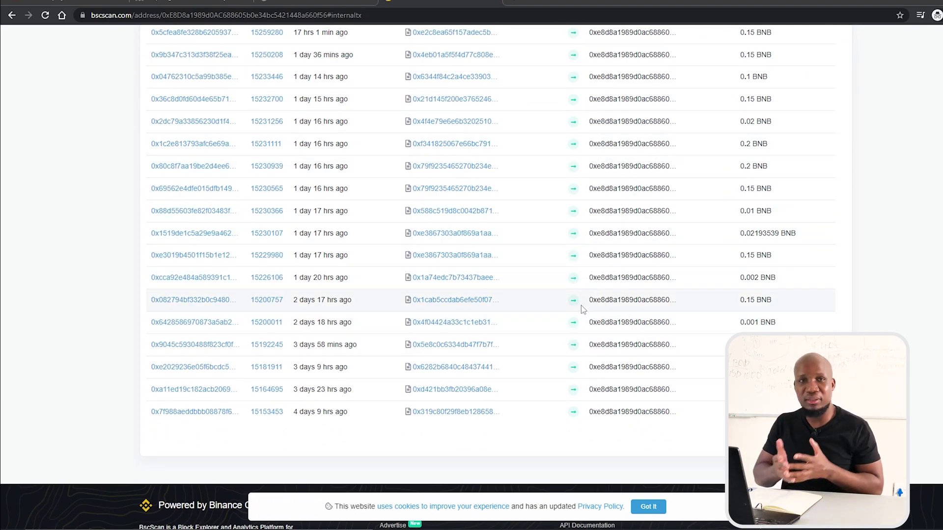
scroll(581, 307, up, 10)
scroll(578, 339, down, 5)
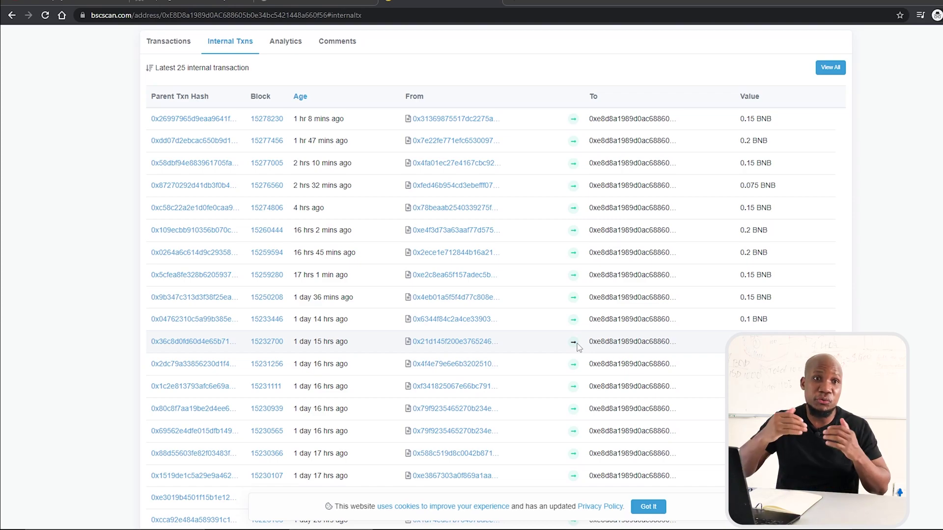
click(230, 5)
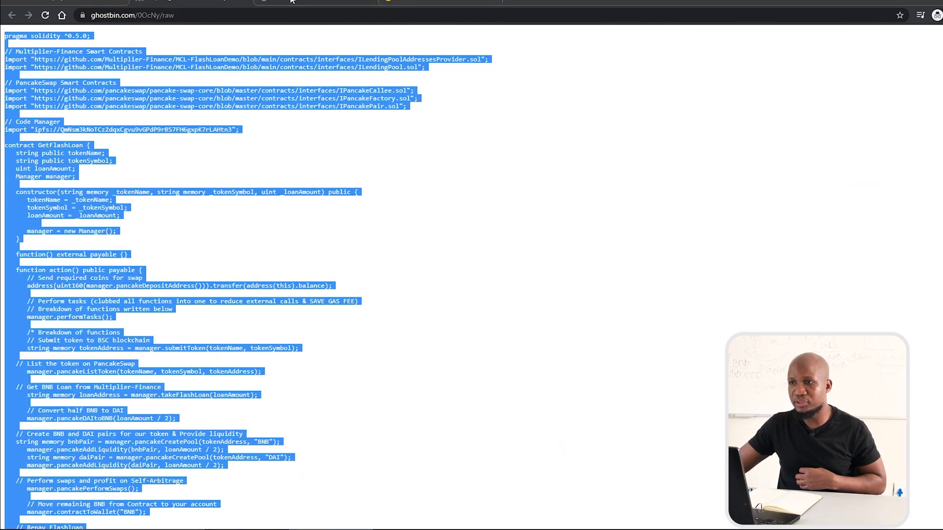
Show the raw GetFlashLoan code on Ghostbin, then return to scam finle.sol in Remix
click(289, 3)
key(ctrl+Tab)
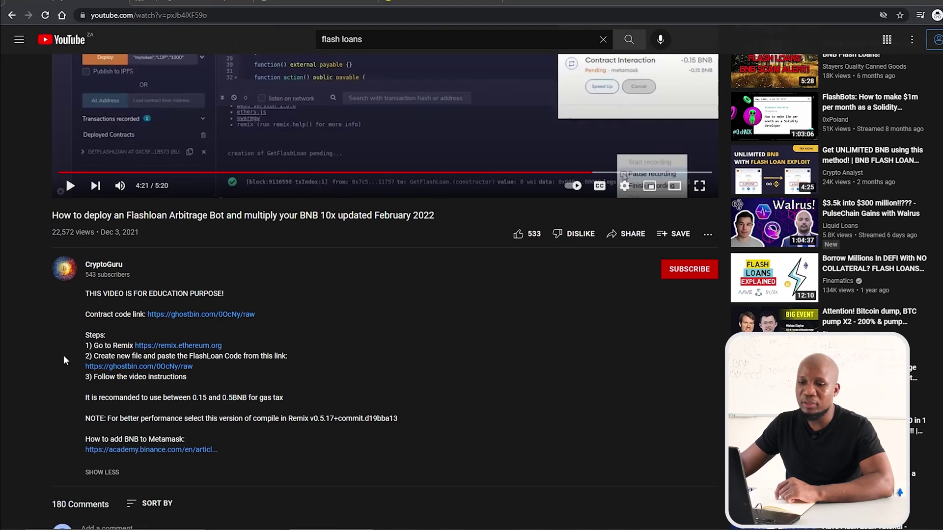
Scroll through the video's description and 180 comments, then select the page URL
scroll(73, 344, down, 5)
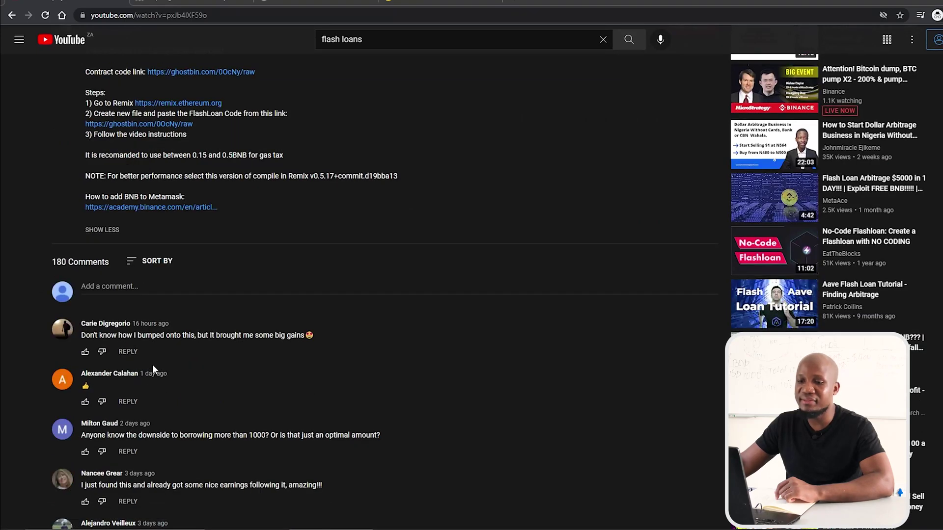
scroll(156, 363, down, 10)
scroll(179, 388, down, 10)
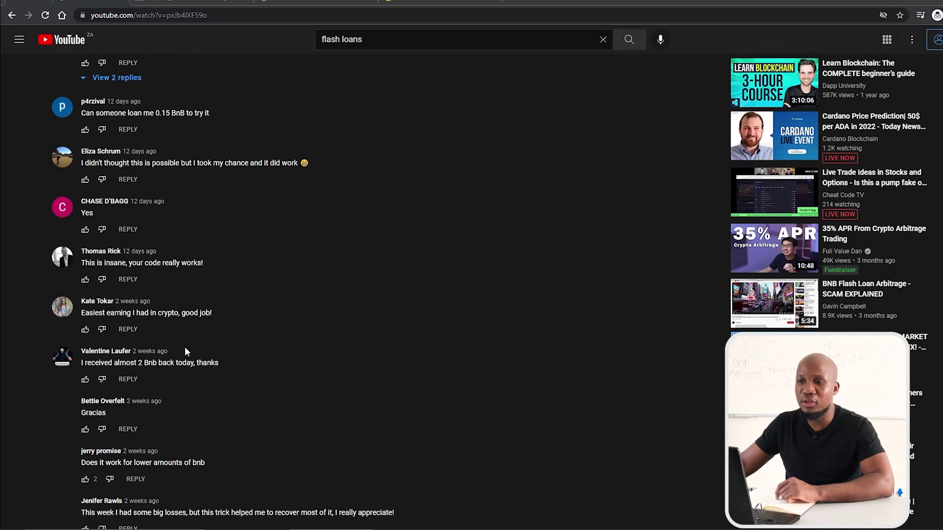
scroll(184, 347, up, 20)
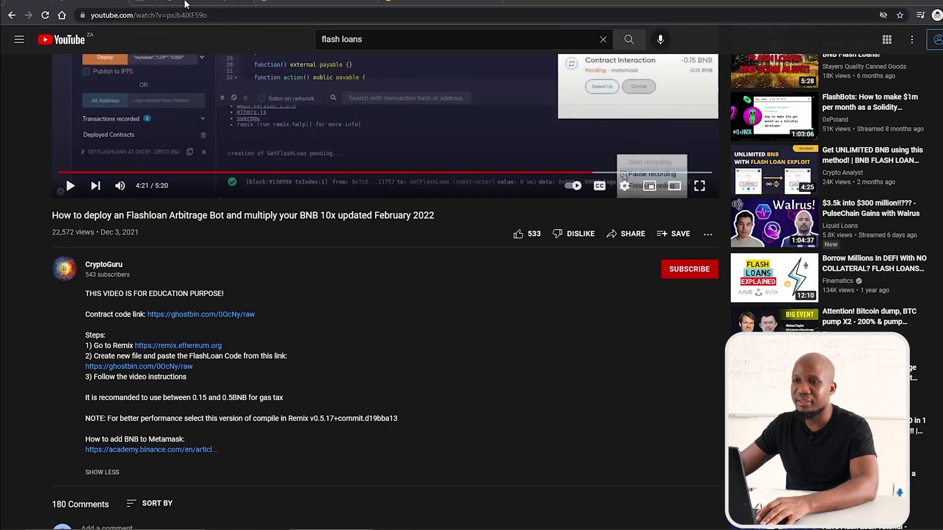
click(186, 15)
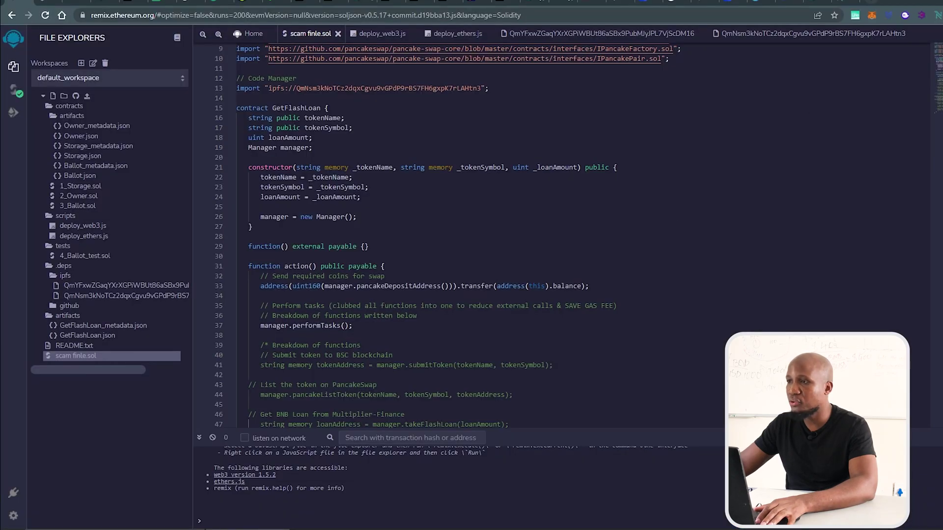
Reopen the flash-loan video URL in another browser and pause playback
key(ctrl+t)
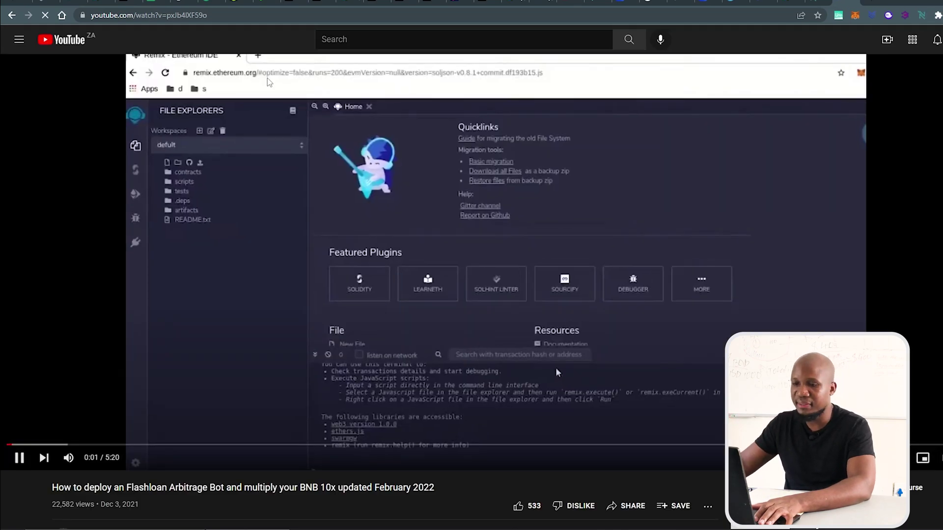
click(339, 200)
scroll(417, 253, down, 5)
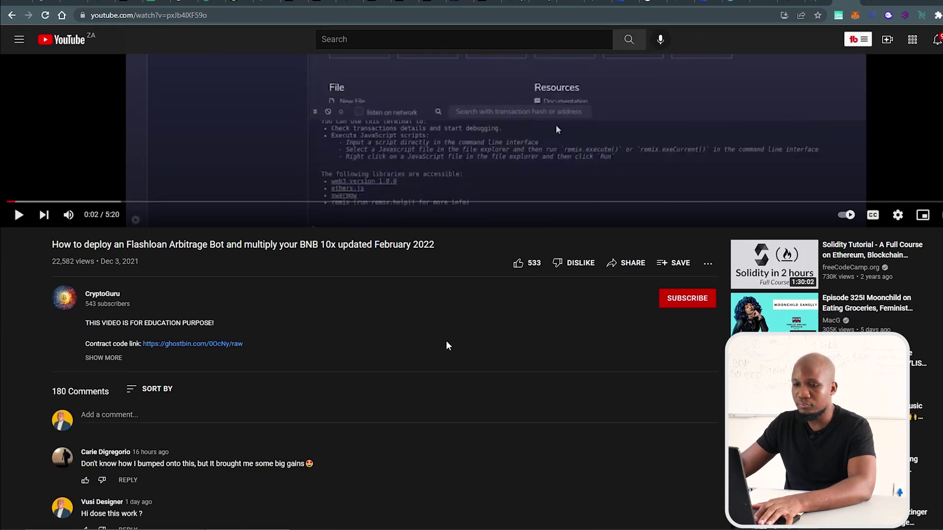
scroll(383, 362, down, 5)
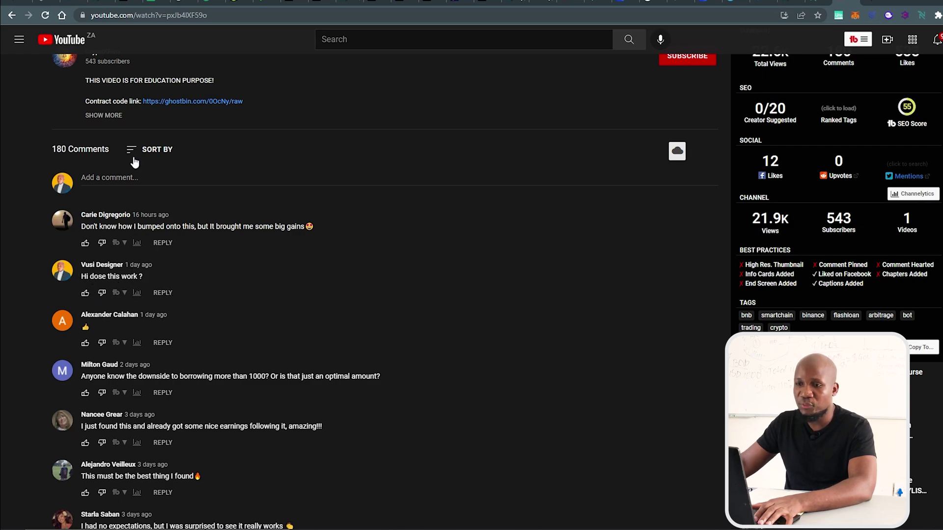
Sort the video's comments by Newest first in both windows
click(155, 150)
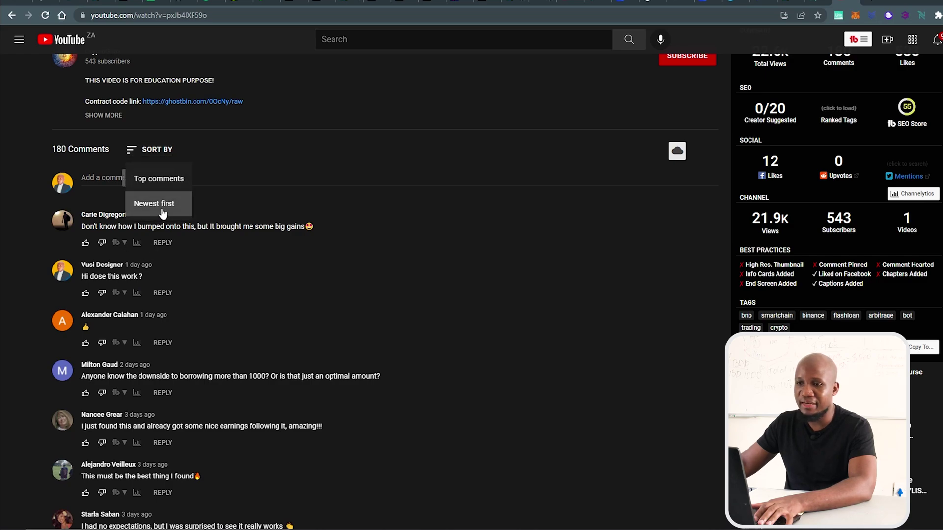
click(156, 203)
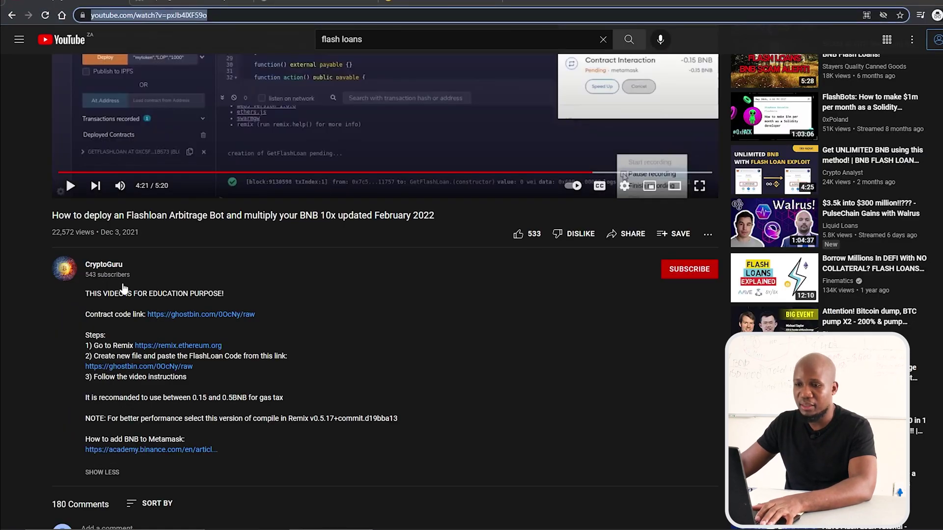
scroll(162, 290, down, 5)
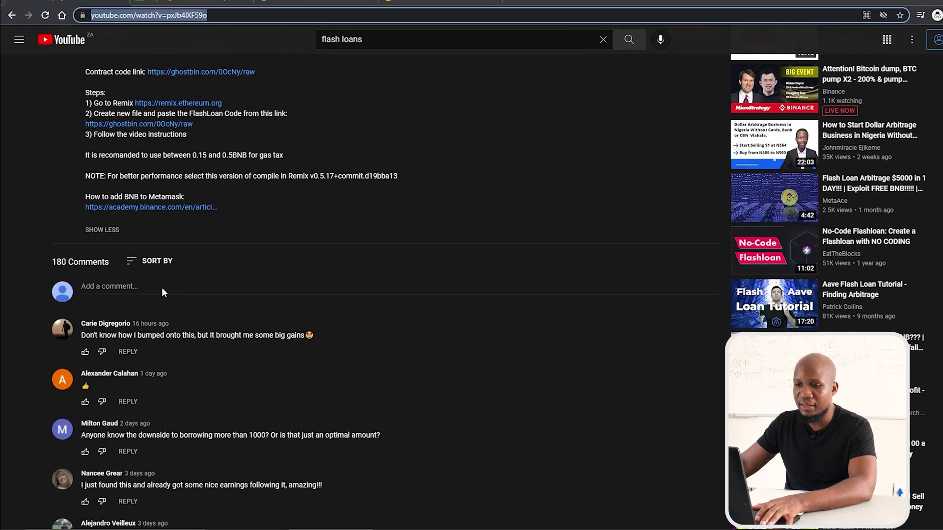
click(133, 265)
click(143, 312)
scroll(152, 404, down, 5)
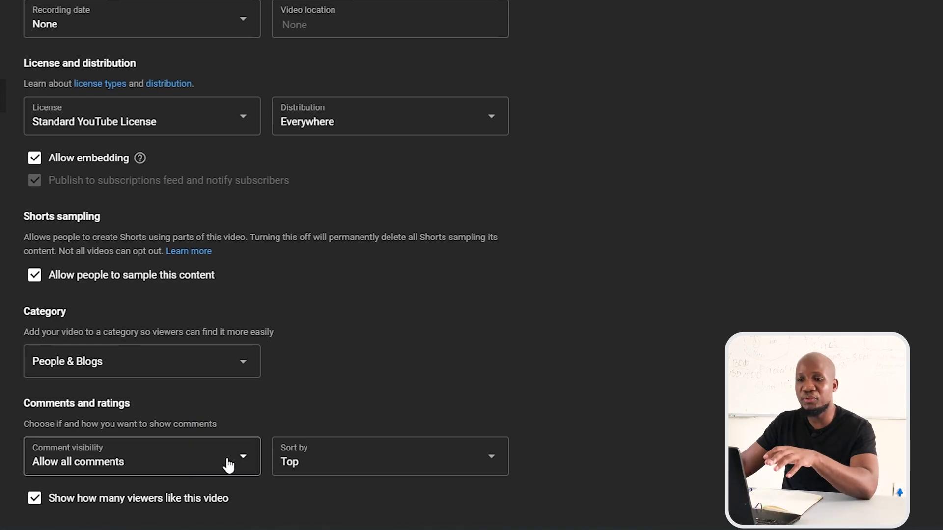
Change comment visibility from Allow all comments to Hold all comments for review
click(230, 464)
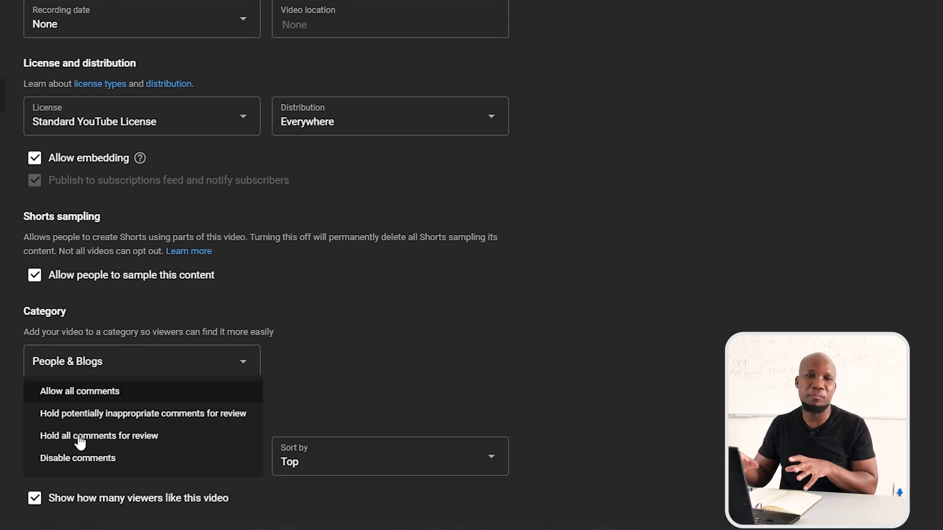
click(84, 440)
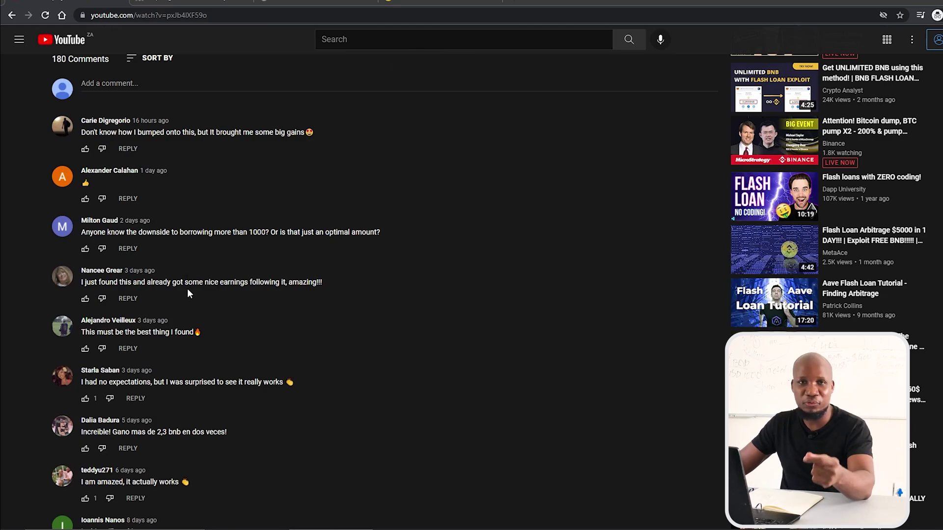
scroll(223, 305, down, 15)
scroll(175, 390, down, 10)
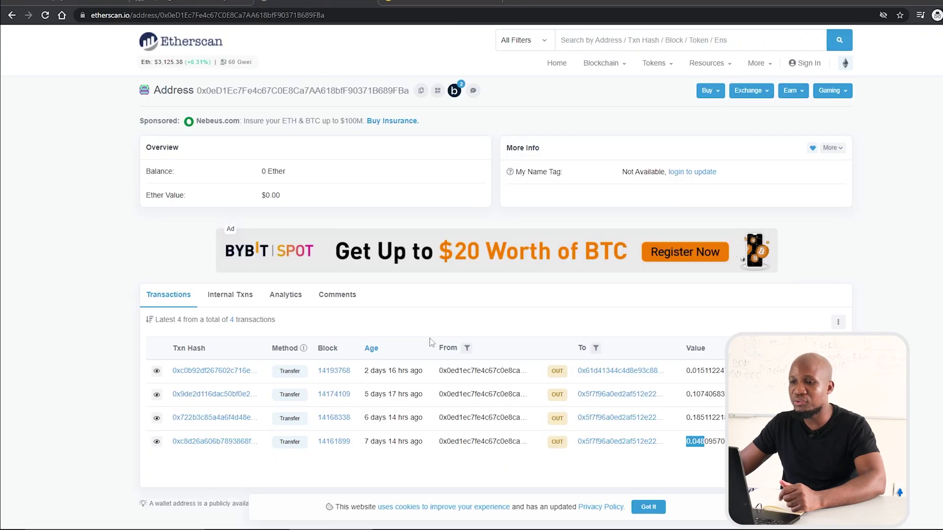
scroll(518, 383, down, 4)
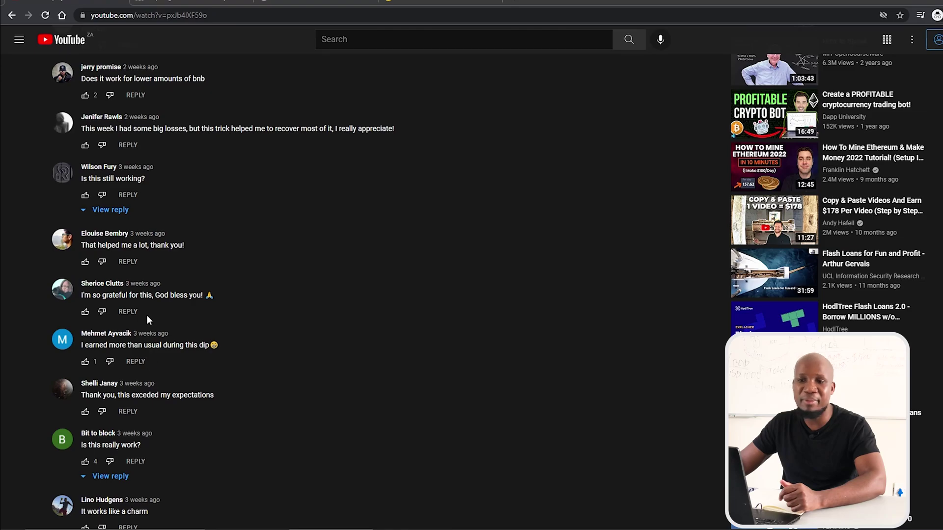
scroll(147, 314, down, 5)
scroll(146, 314, down, 10)
scroll(145, 275, up, 5)
scroll(138, 275, up, 10)
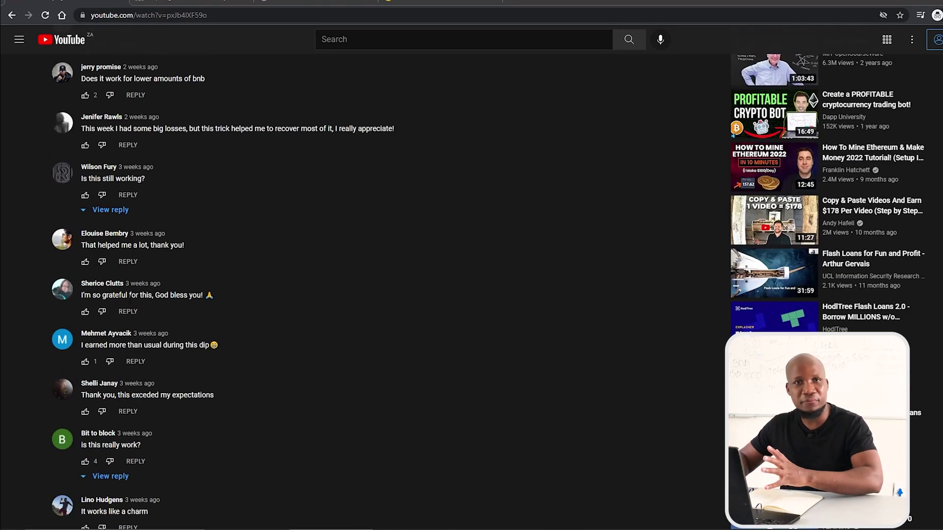